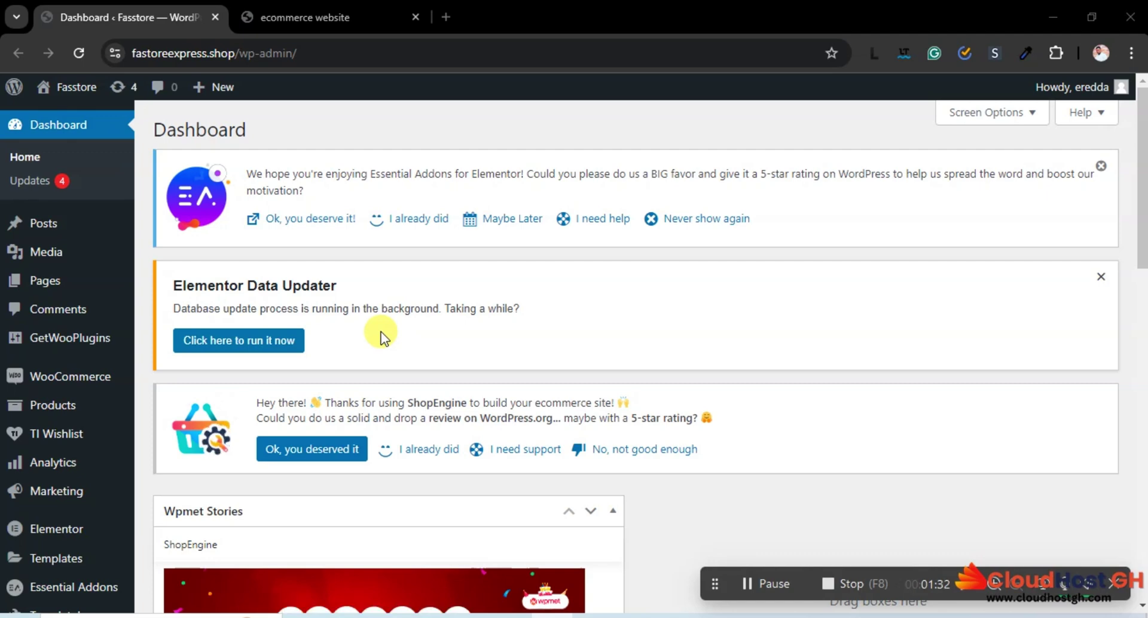
Go to WooCommerce Settings > Emails and scroll to Email sender options and Email template
mouse_move(54, 379)
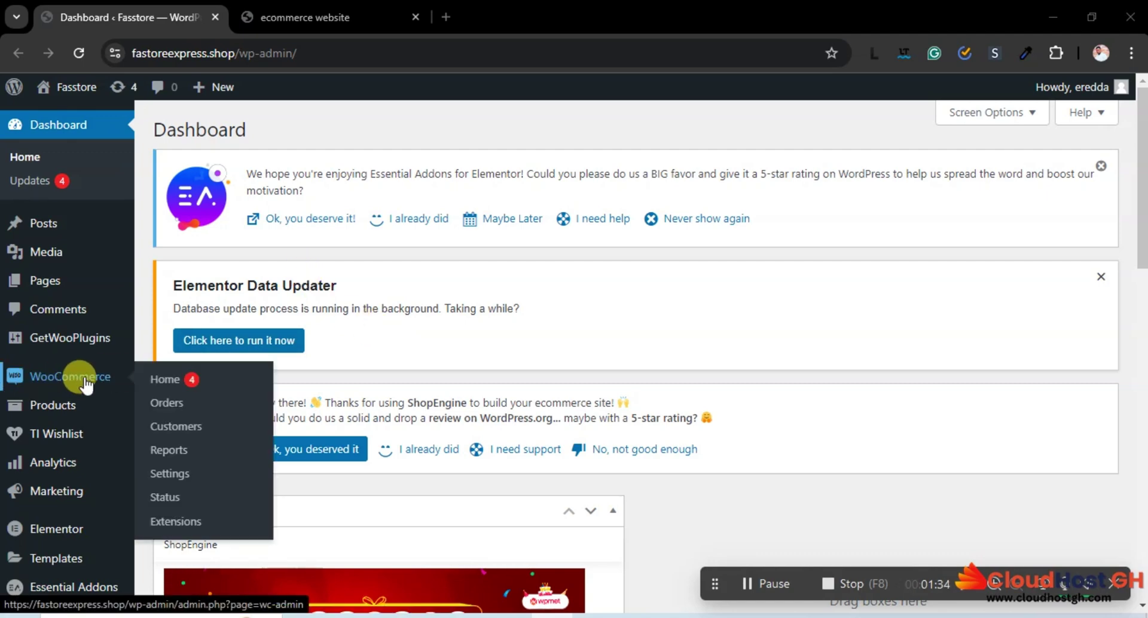
click(174, 480)
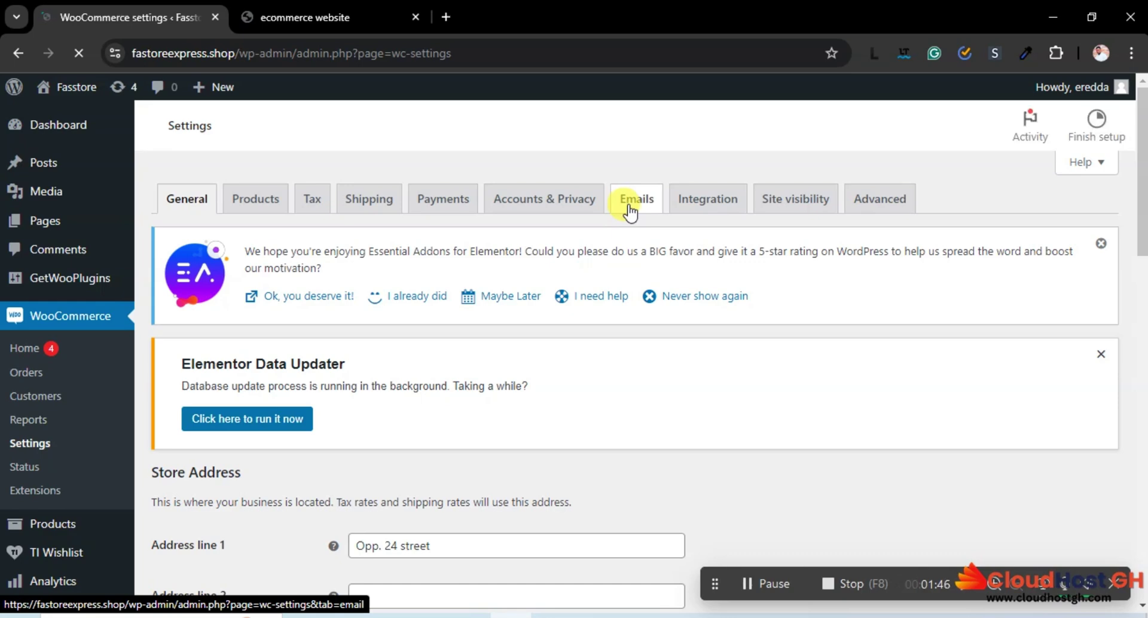
click(629, 210)
scroll(628, 233, down, 5)
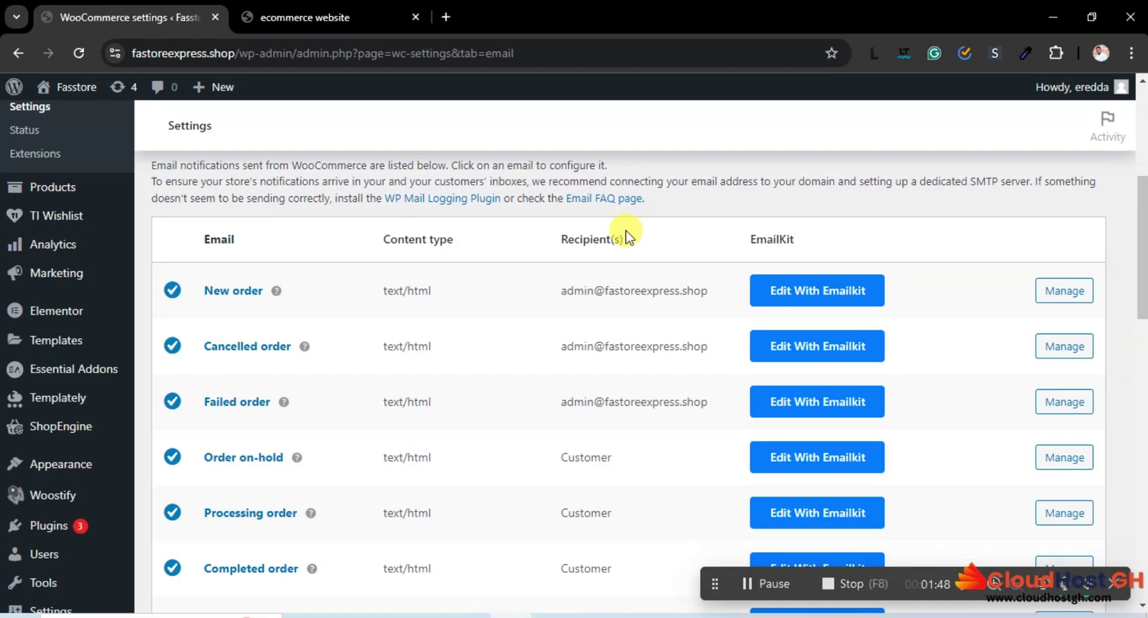
scroll(628, 236, up, 6)
scroll(628, 236, down, 9)
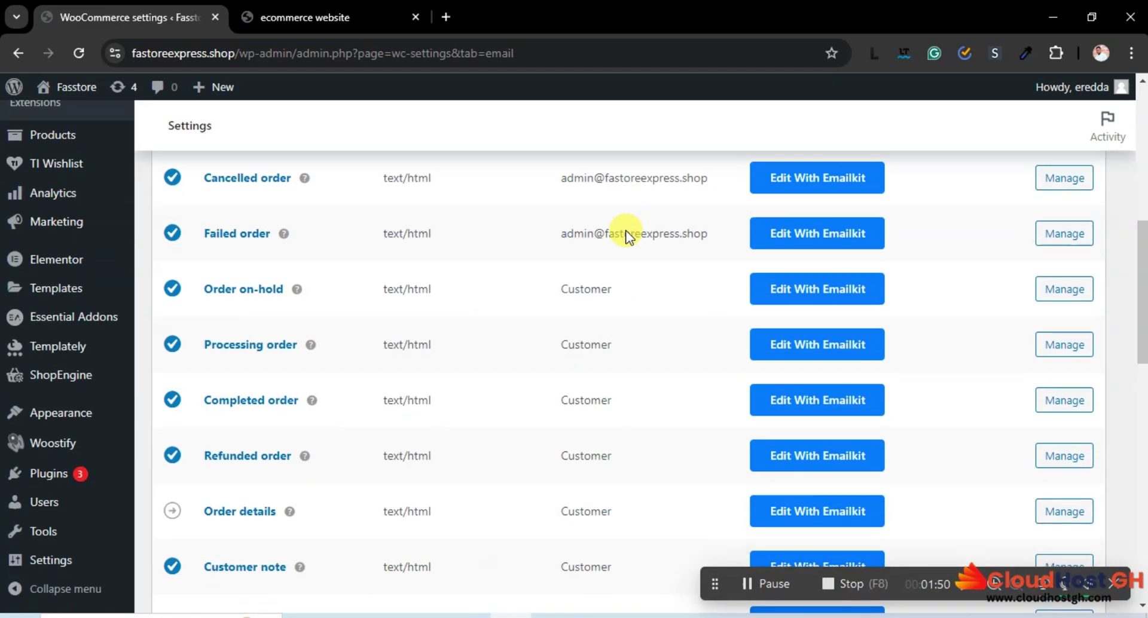
scroll(626, 235, down, 8)
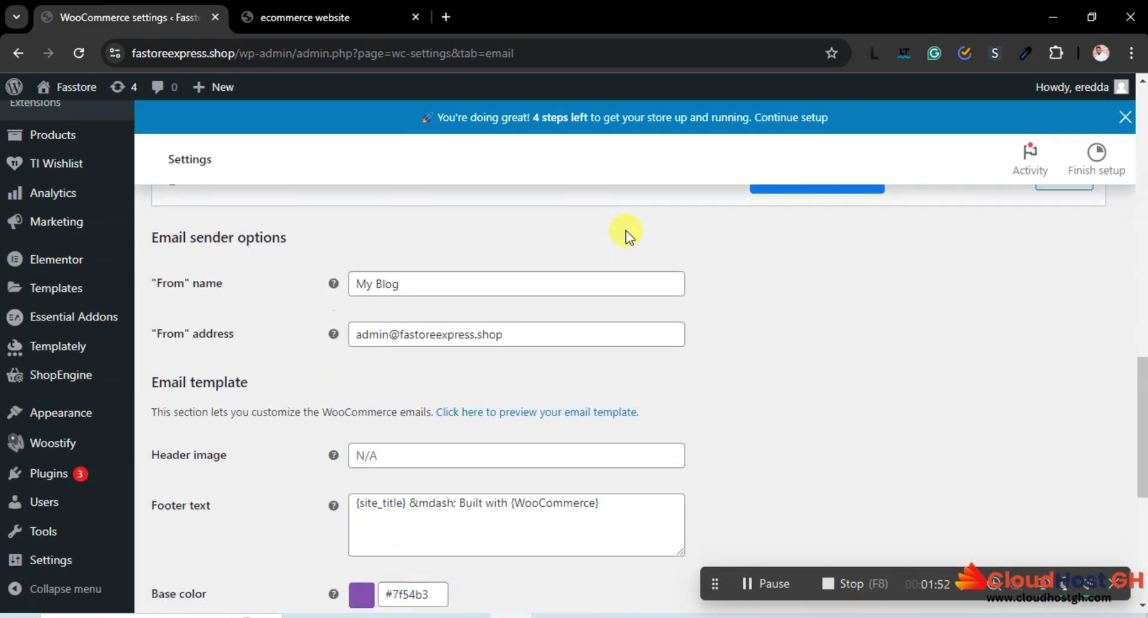
scroll(598, 257, down, 3)
scroll(451, 413, up, 2)
scroll(451, 412, up, 2)
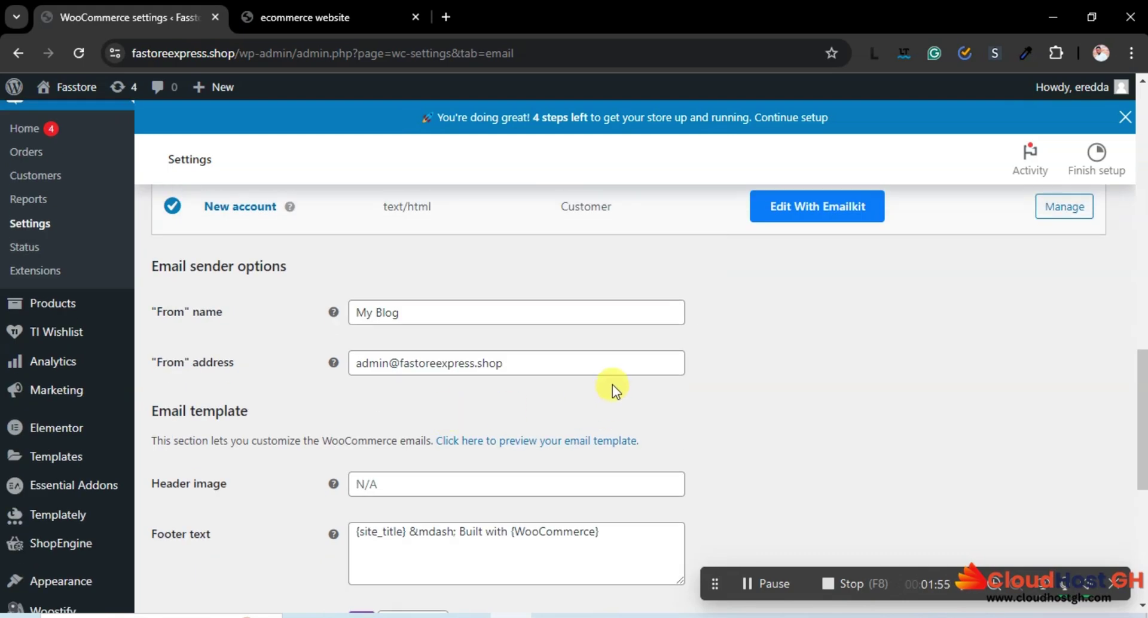
Preview the current purple email template, then scroll through the Fastore Express homepage for its colours
click(538, 443)
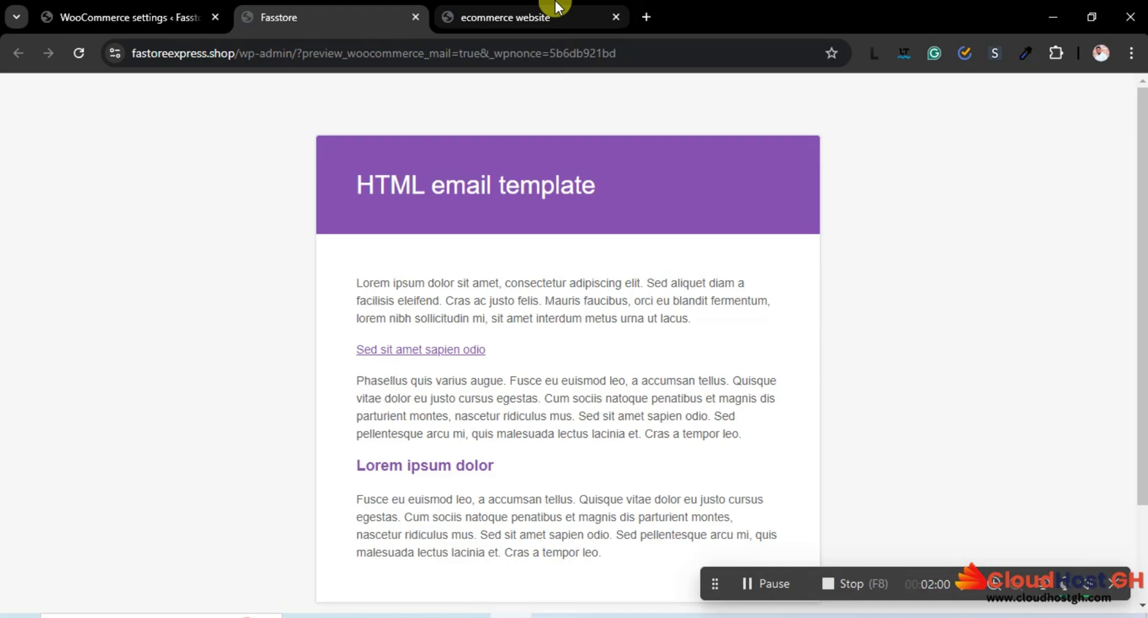
click(521, 12)
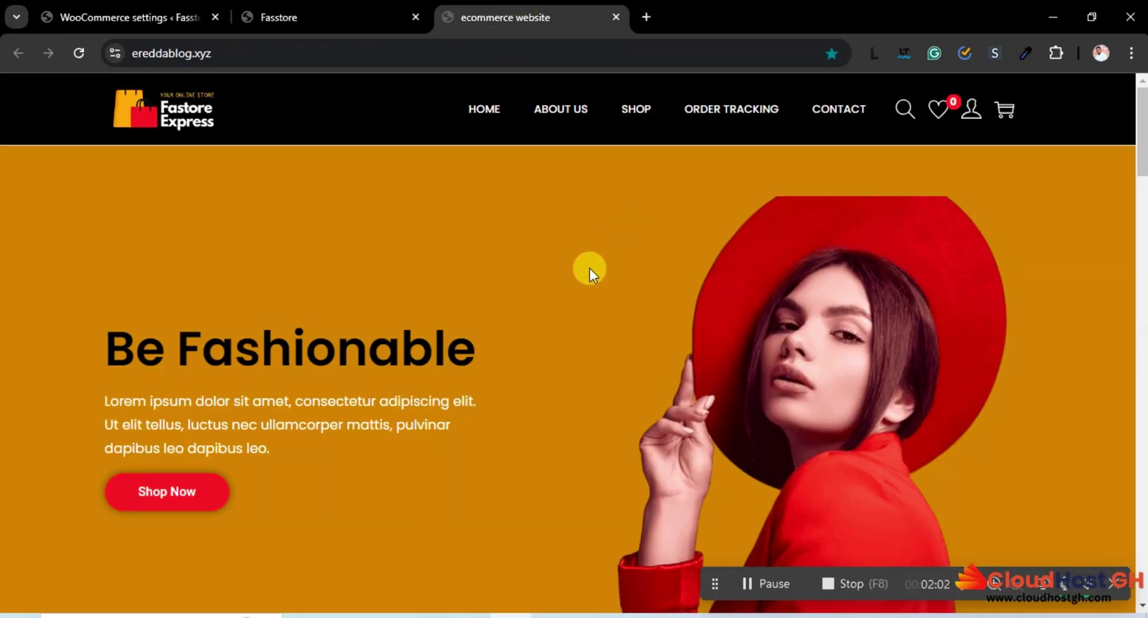
scroll(589, 269, down, 7)
scroll(590, 269, up, 7)
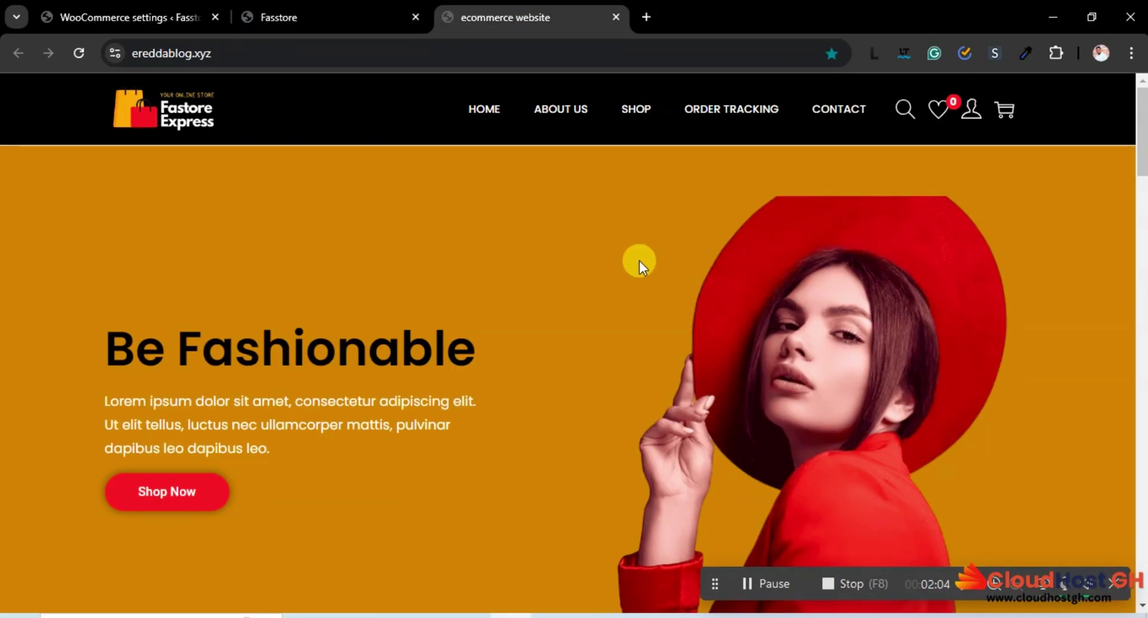
scroll(639, 260, down, 20)
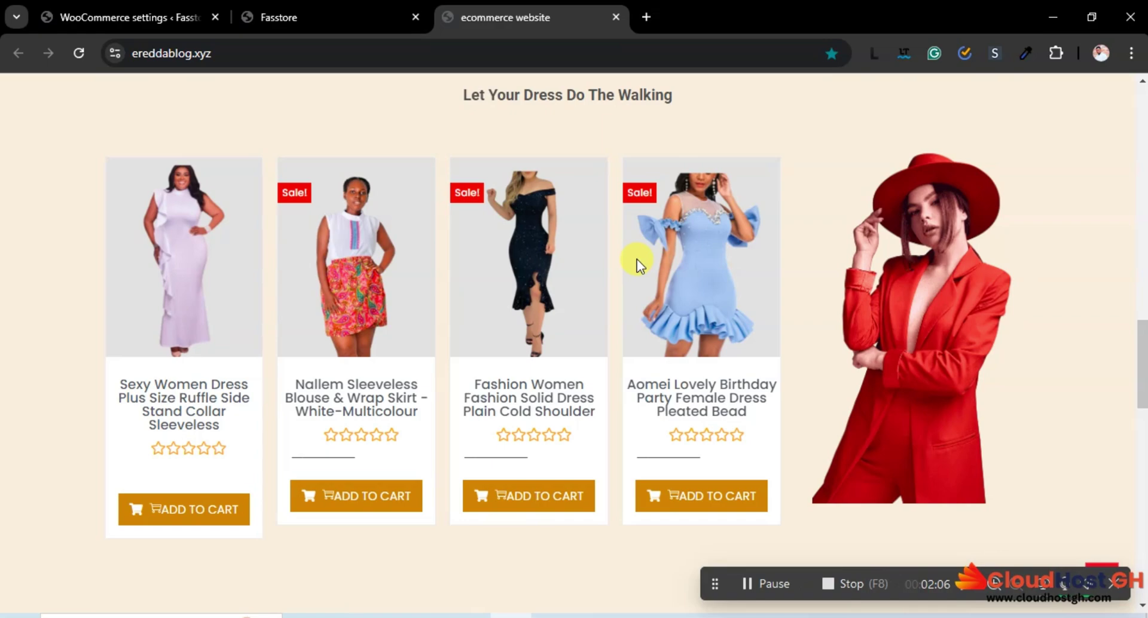
scroll(636, 259, up, 4)
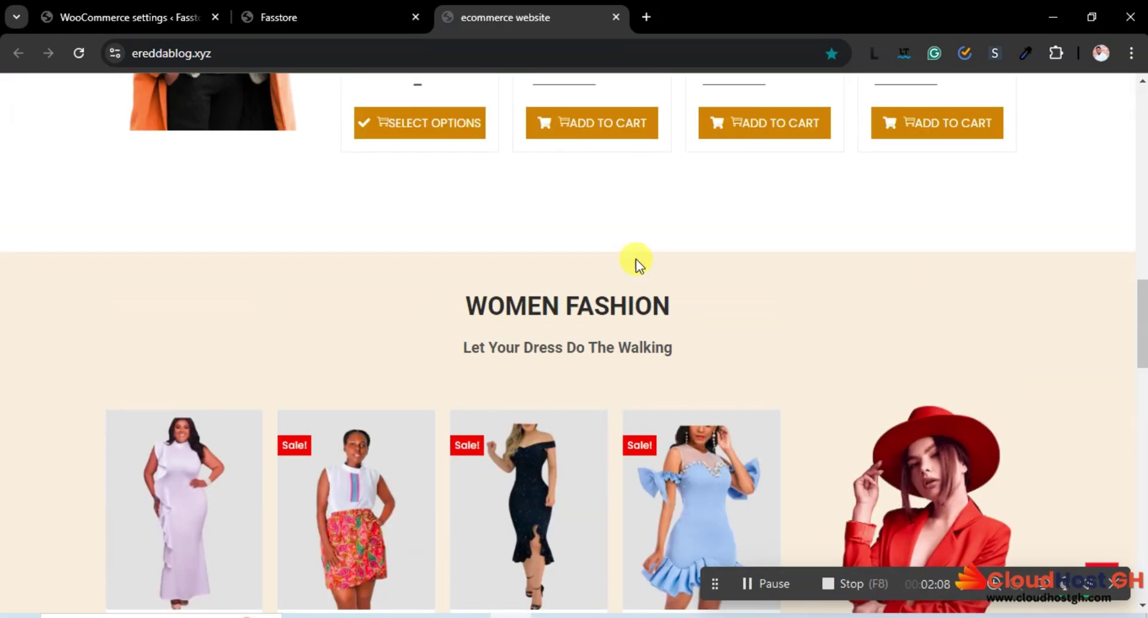
scroll(636, 258, up, 14)
scroll(636, 259, up, 5)
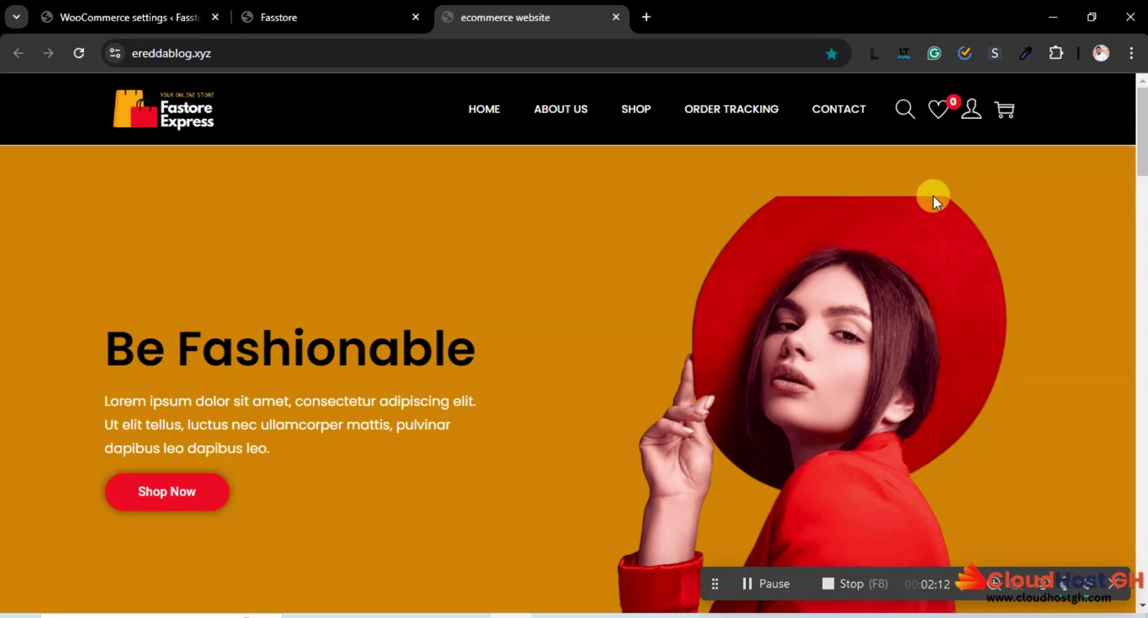
Sample the hat red #A41E1D, then the jacket red #D93536, with ColorZilla
click(1025, 54)
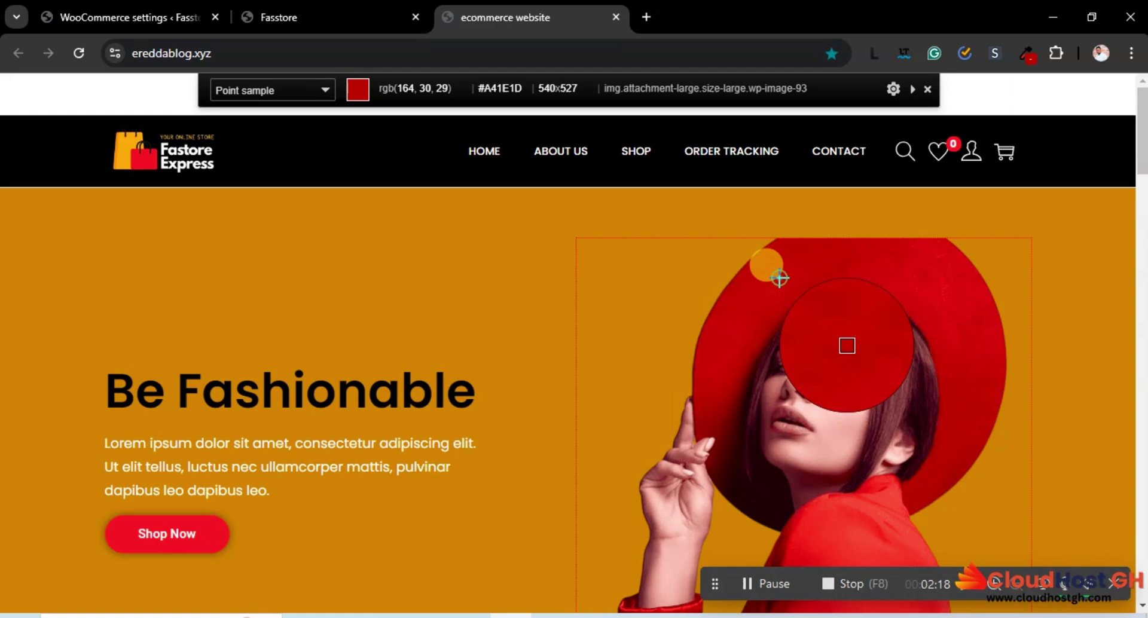
click(779, 278)
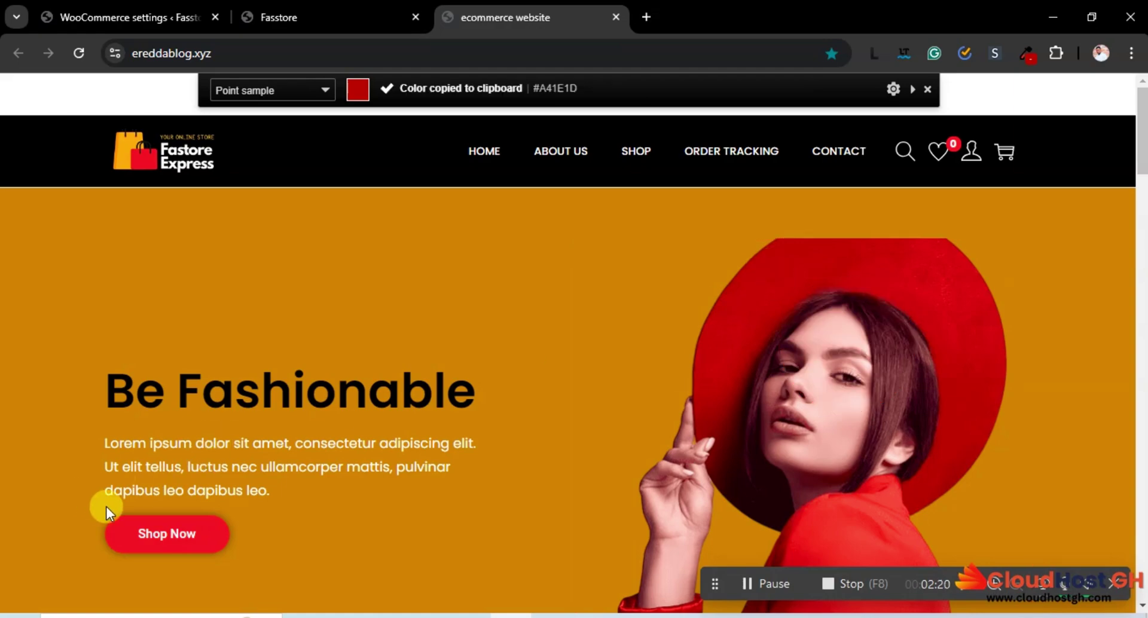
scroll(575, 472, down, 5)
scroll(575, 472, down, 5)
scroll(586, 441, up, 5)
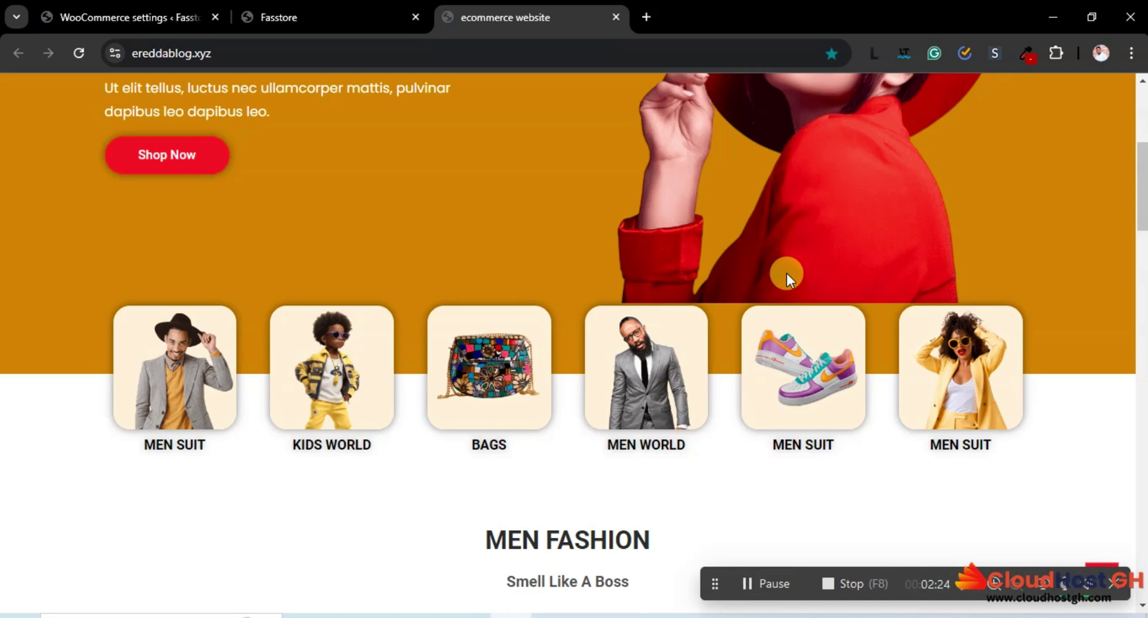
click(1025, 57)
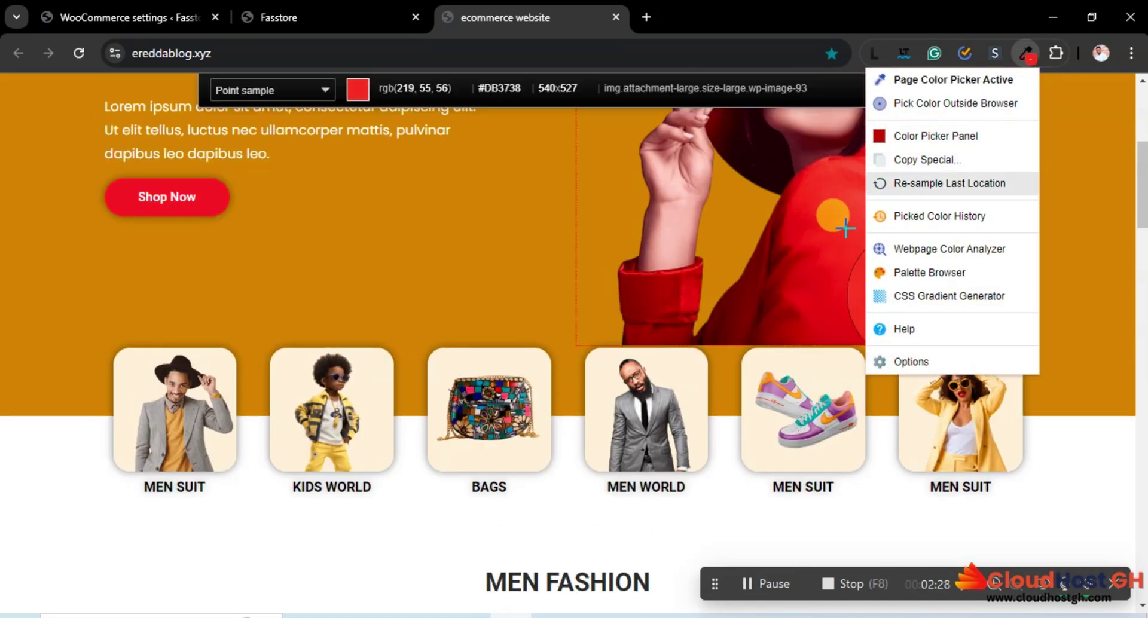
click(832, 227)
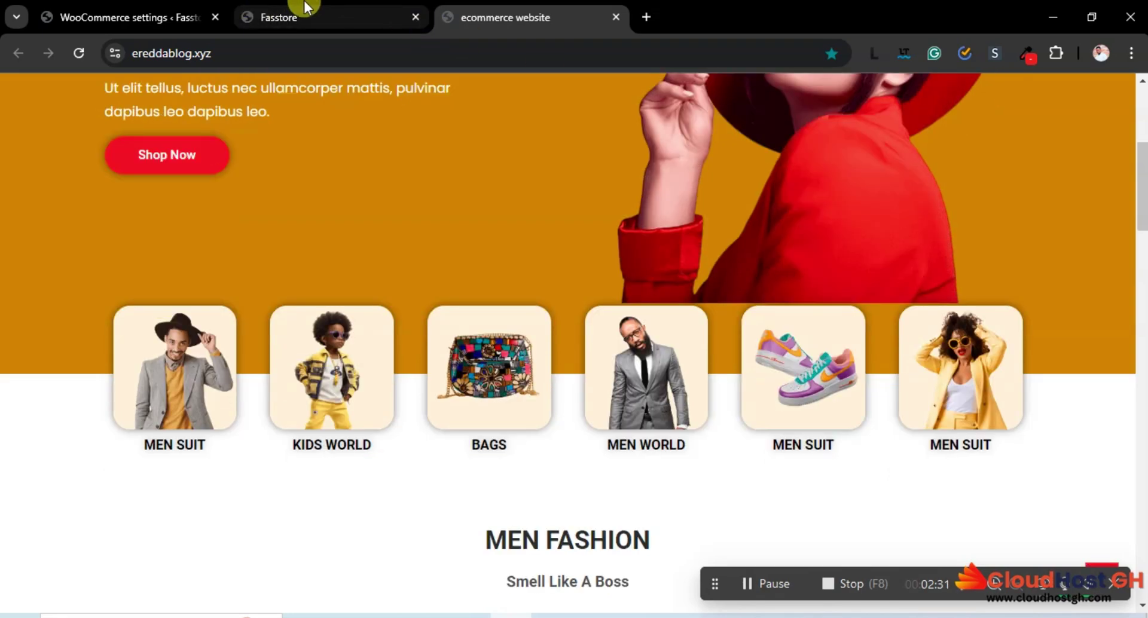
Replace the purple #7f54b3 Base color value with the pasted red #d93536
click(111, 9)
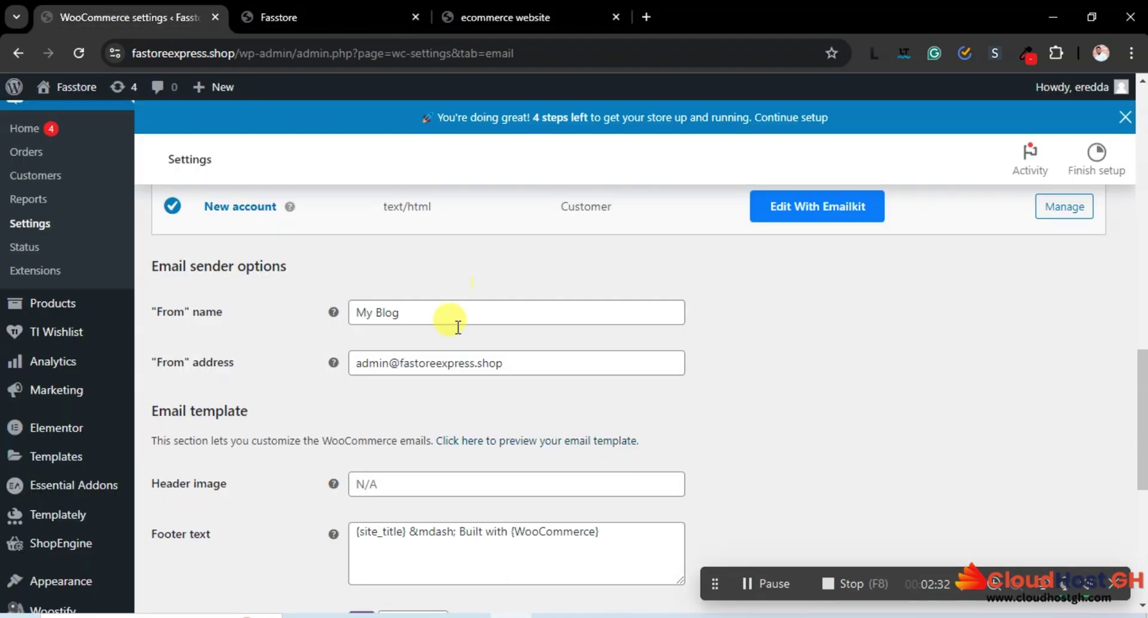
scroll(436, 449, down, 5)
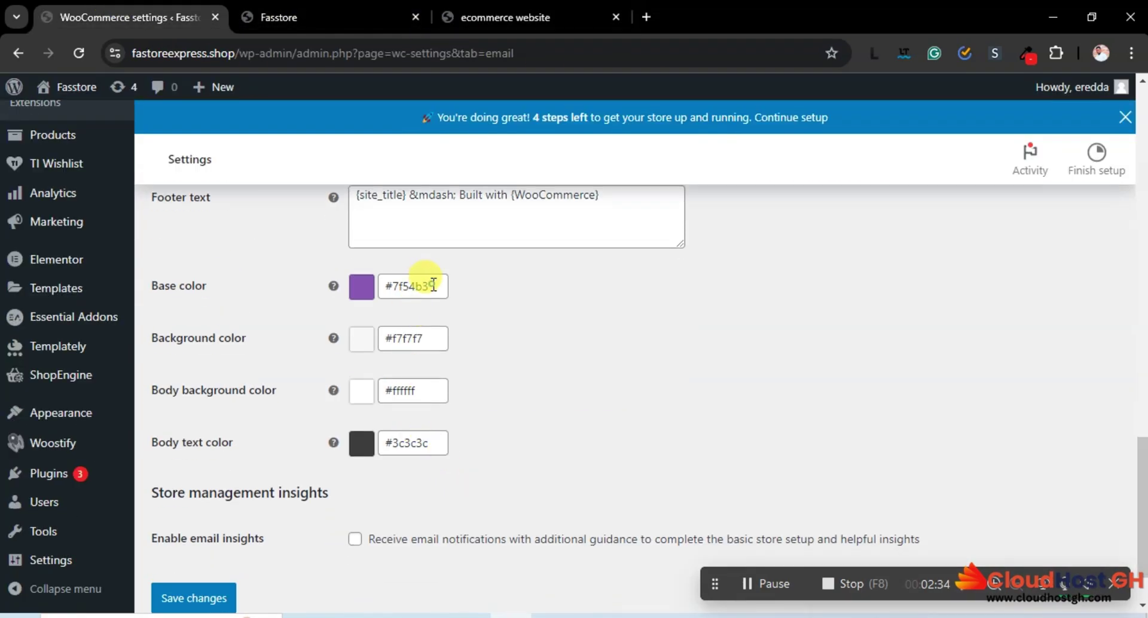
drag(432, 284, 383, 287)
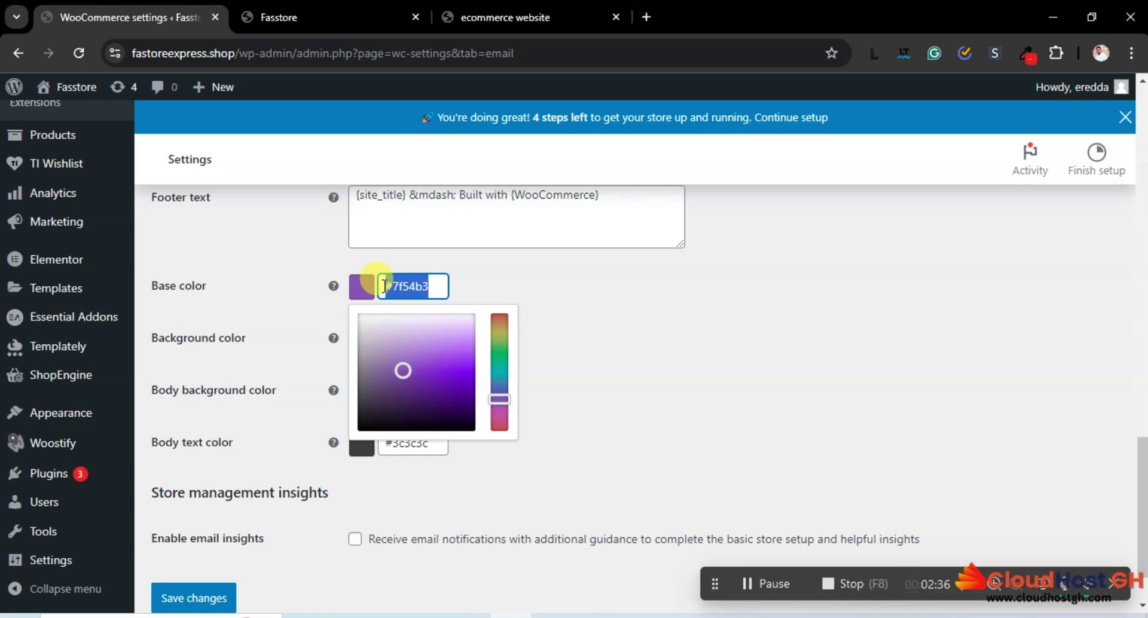
key(ctrl+v)
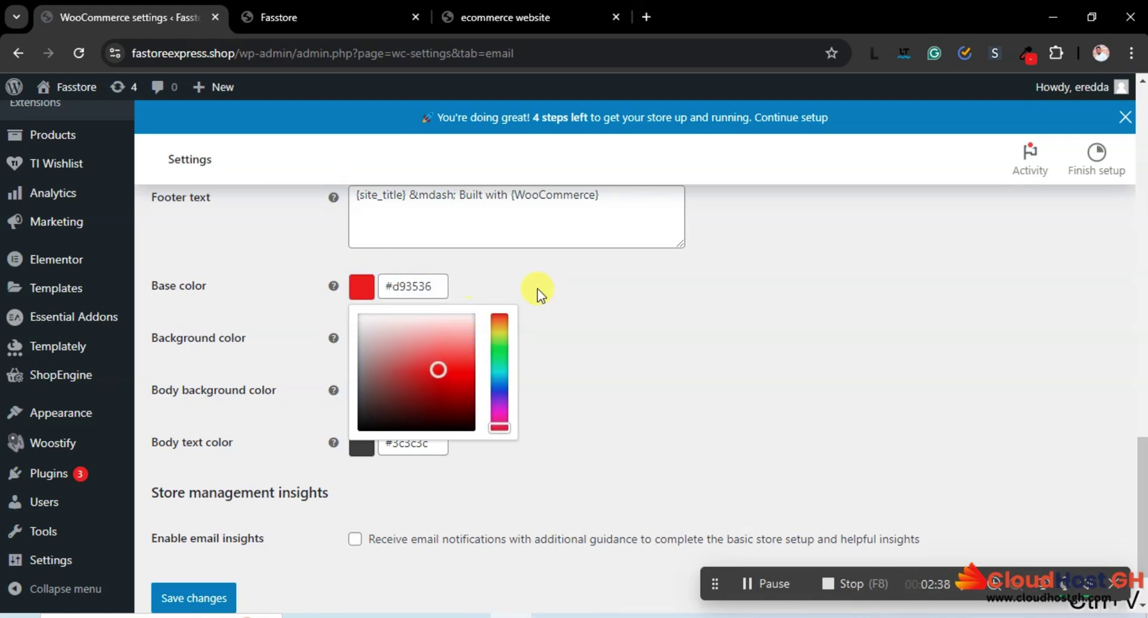
click(540, 288)
Select the existing 'My Blog' text in the From name field
scroll(540, 287, up, 8)
scroll(539, 287, down, 4)
drag(425, 312, 310, 310)
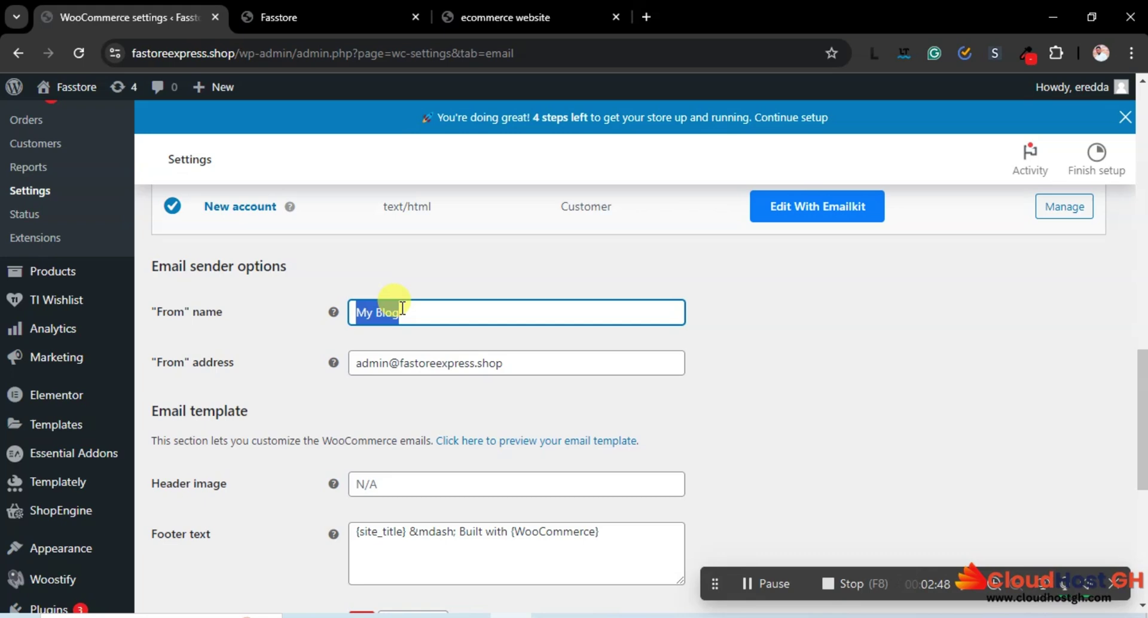
Replace the From name 'My Blog' with 'Fastore Express'
key(BackSpace)
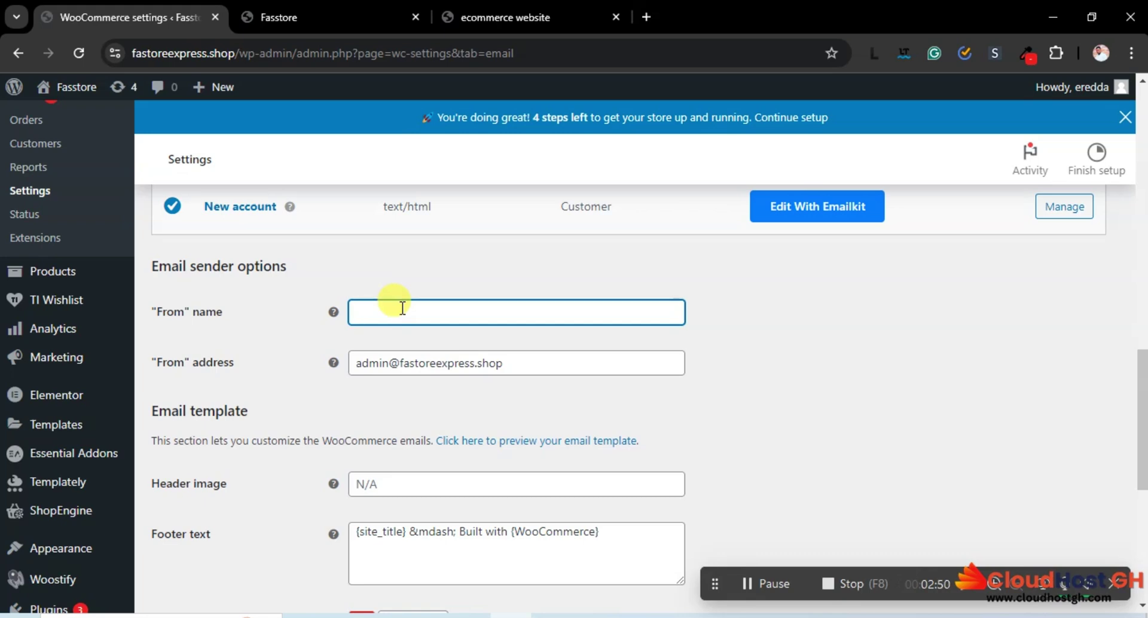
text(Fastore )
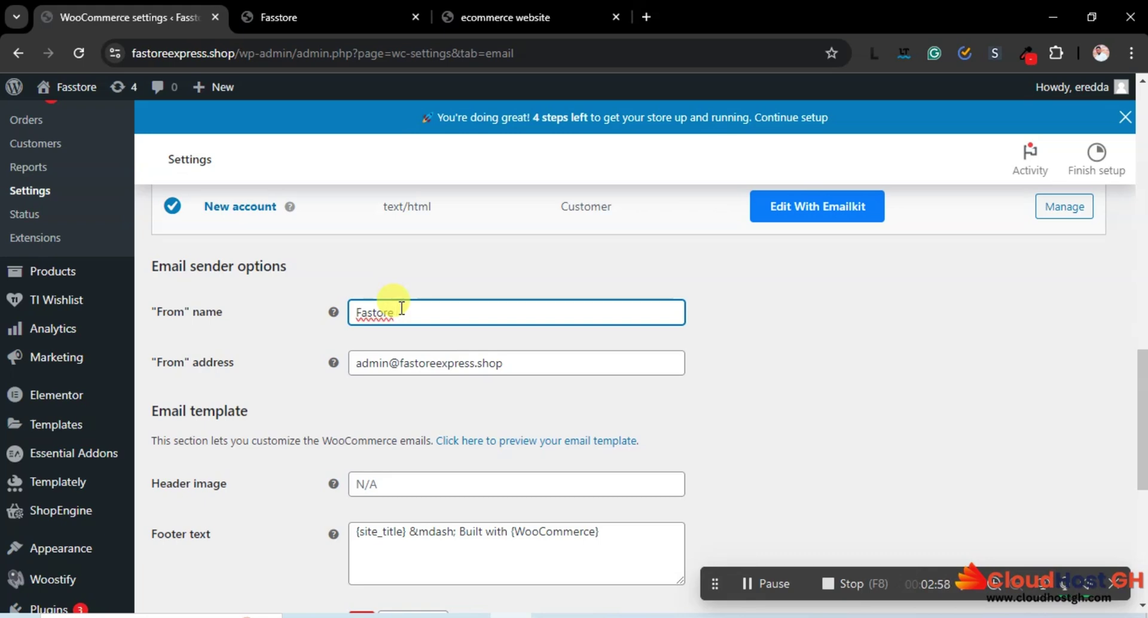
text(Express)
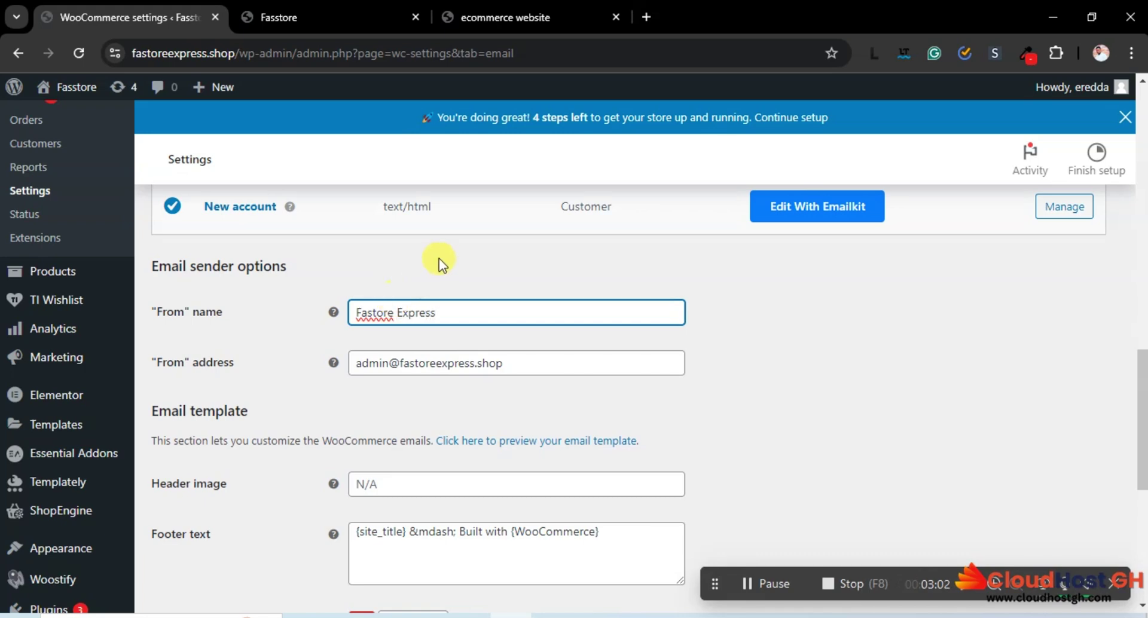
scroll(572, 314, down, 1)
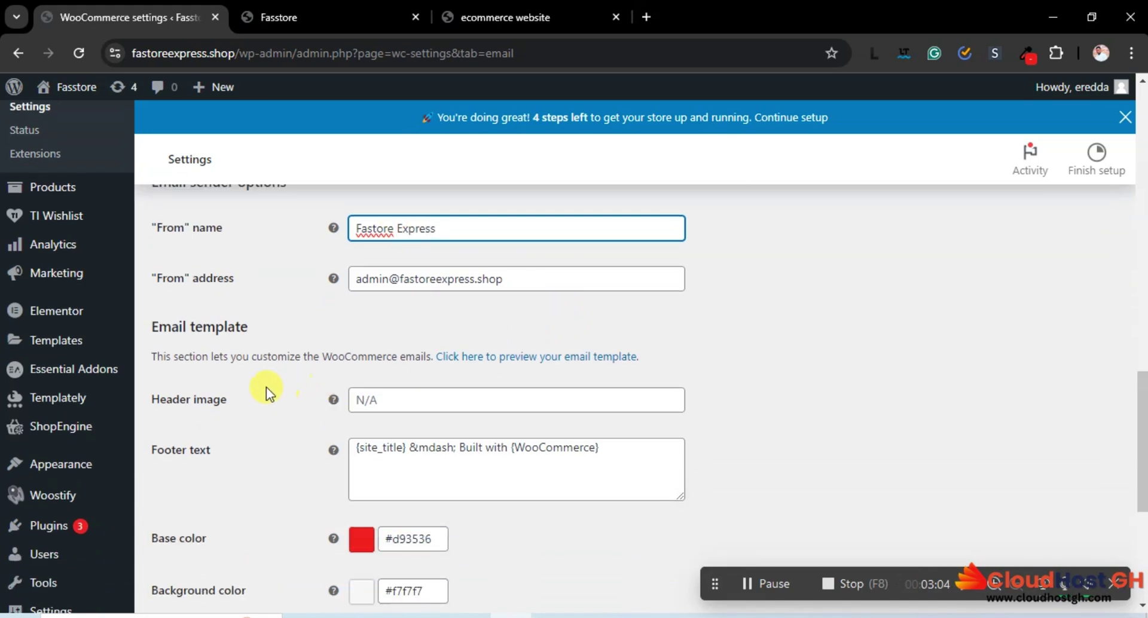
With the Header image field still empty, open Media from the admin sidebar in a new tab
scroll(379, 397, down, 1)
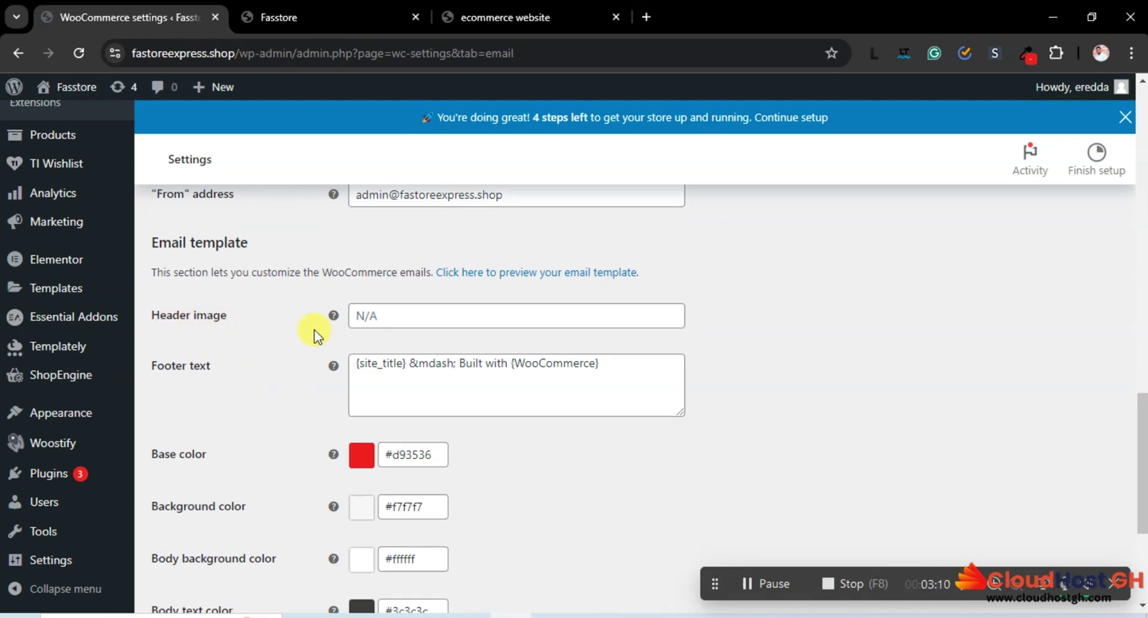
click(389, 316)
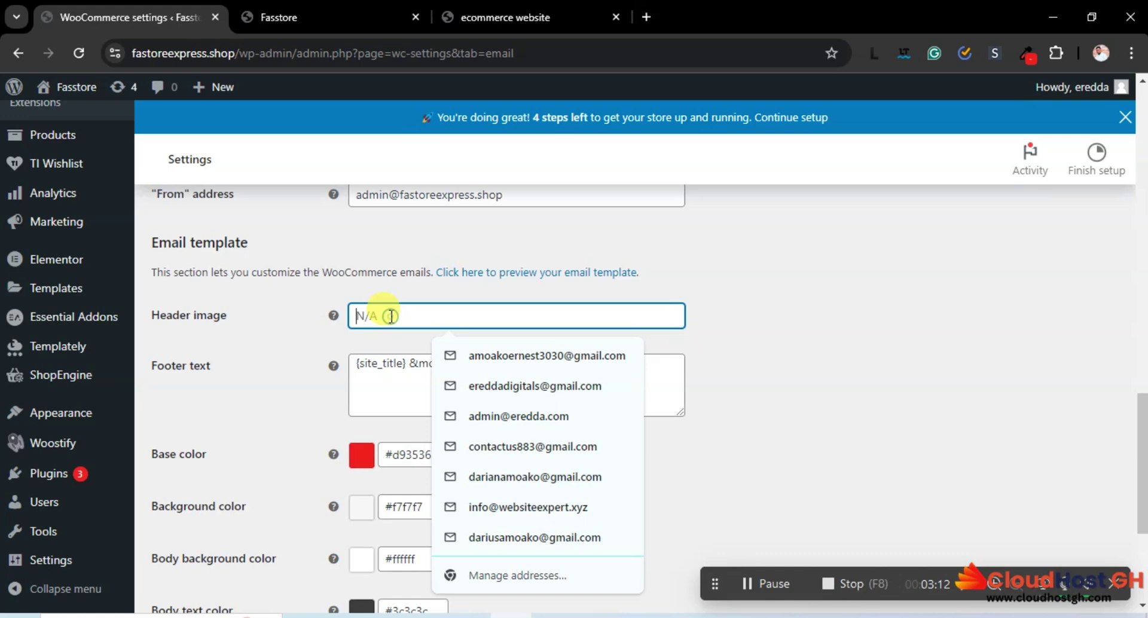
mouse_move(105, 342)
scroll(89, 307, up, 10)
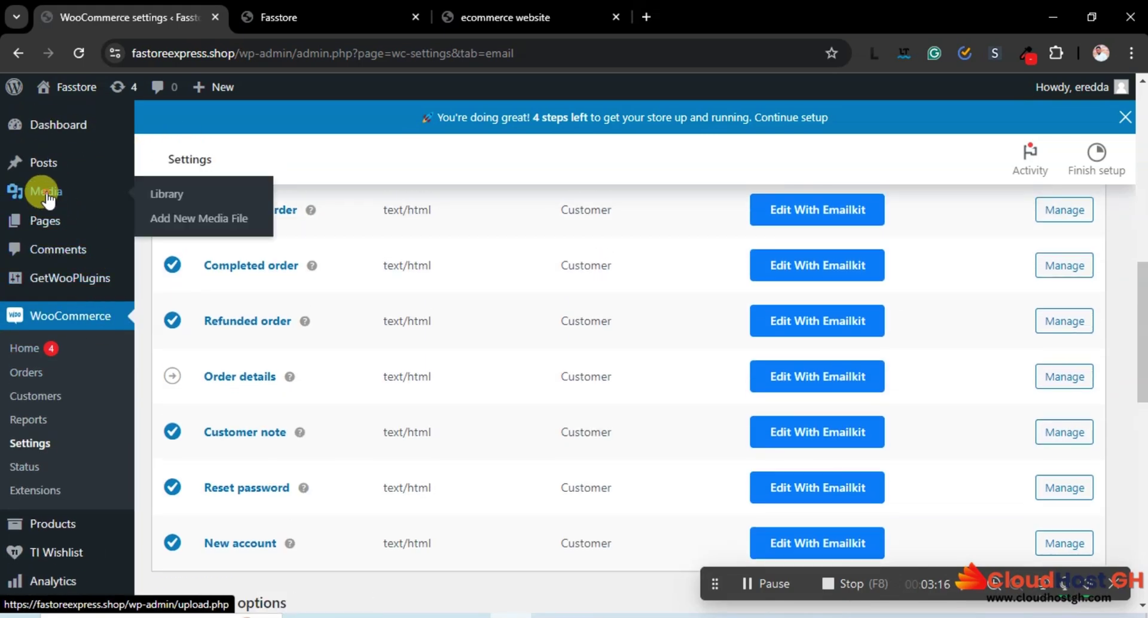
right_click(46, 194)
click(111, 217)
Check the three Fastore Express logo images and copy the URL of the 500×210 one
click(293, 24)
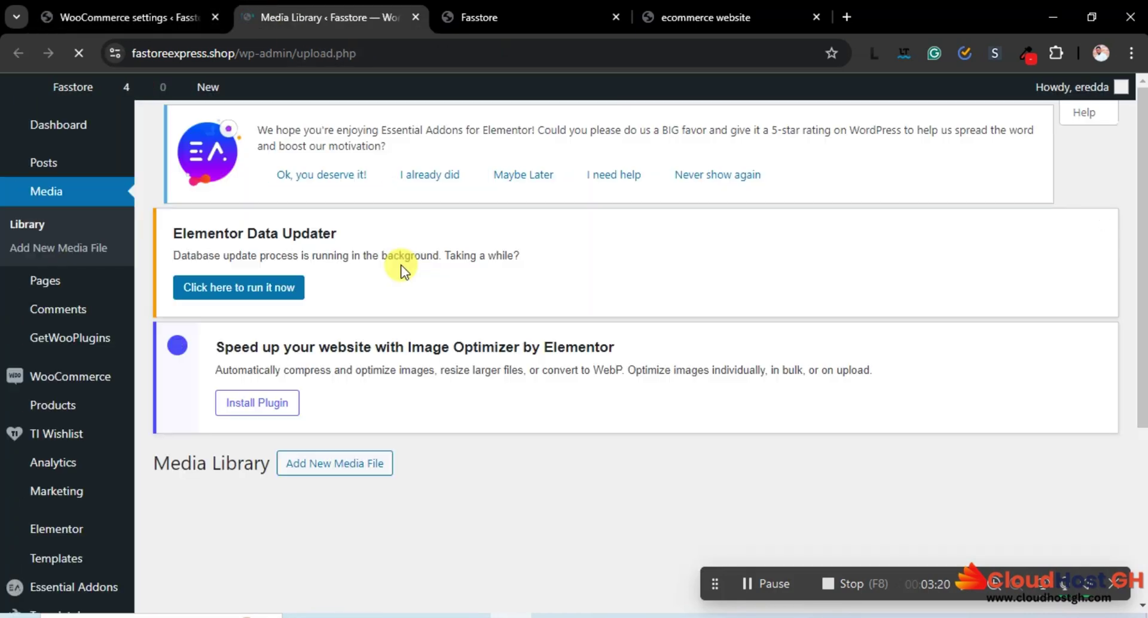
scroll(403, 269, down, 4)
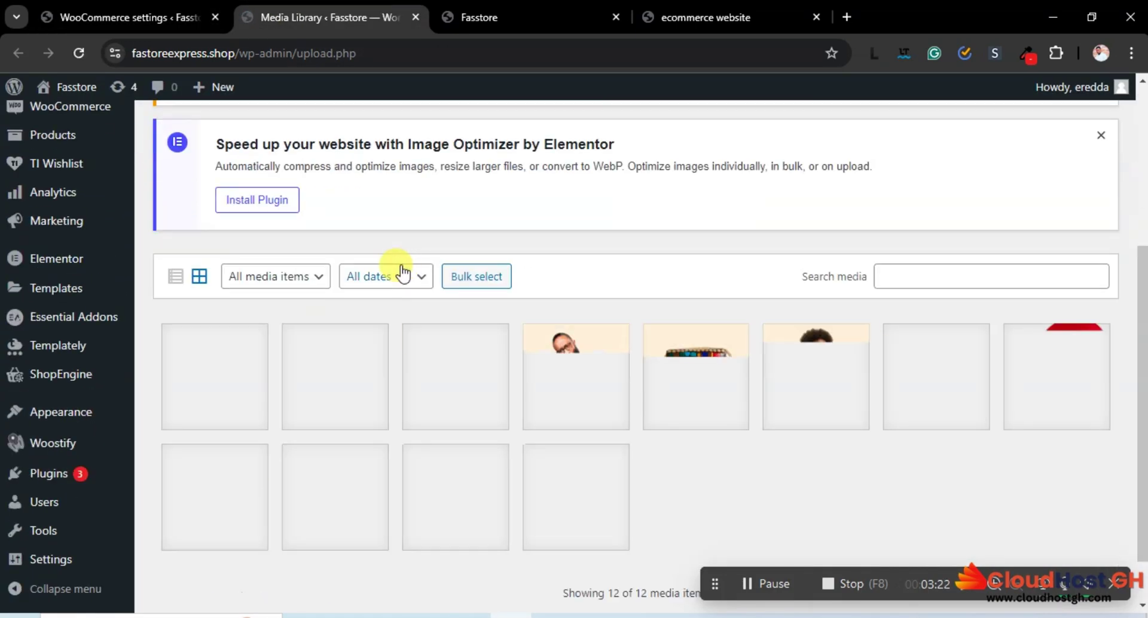
scroll(397, 264, down, 1)
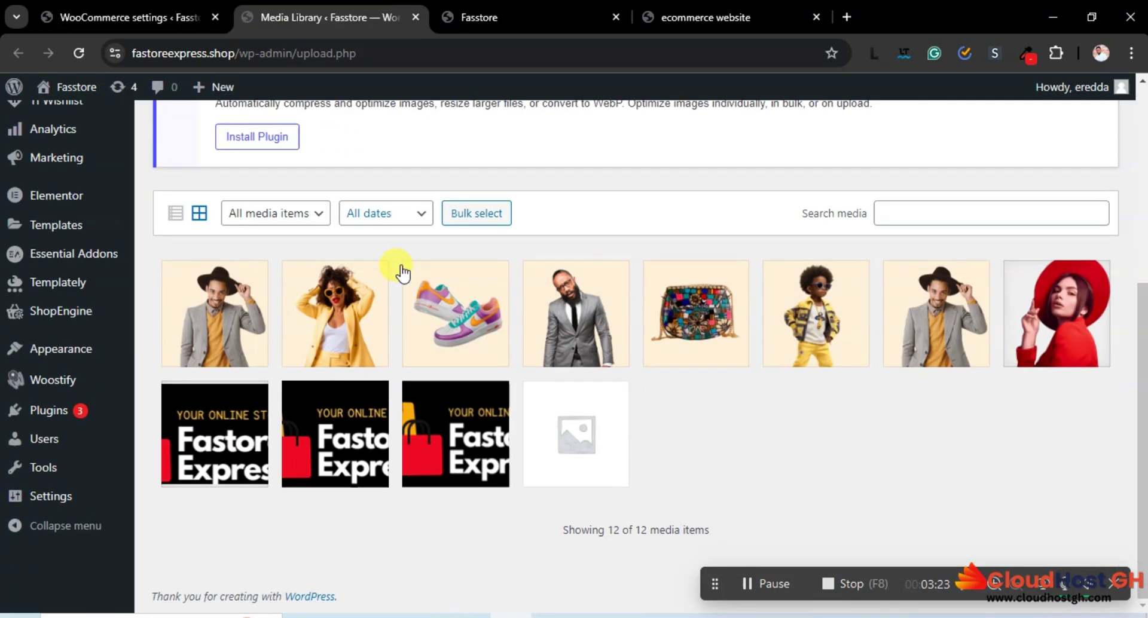
click(233, 411)
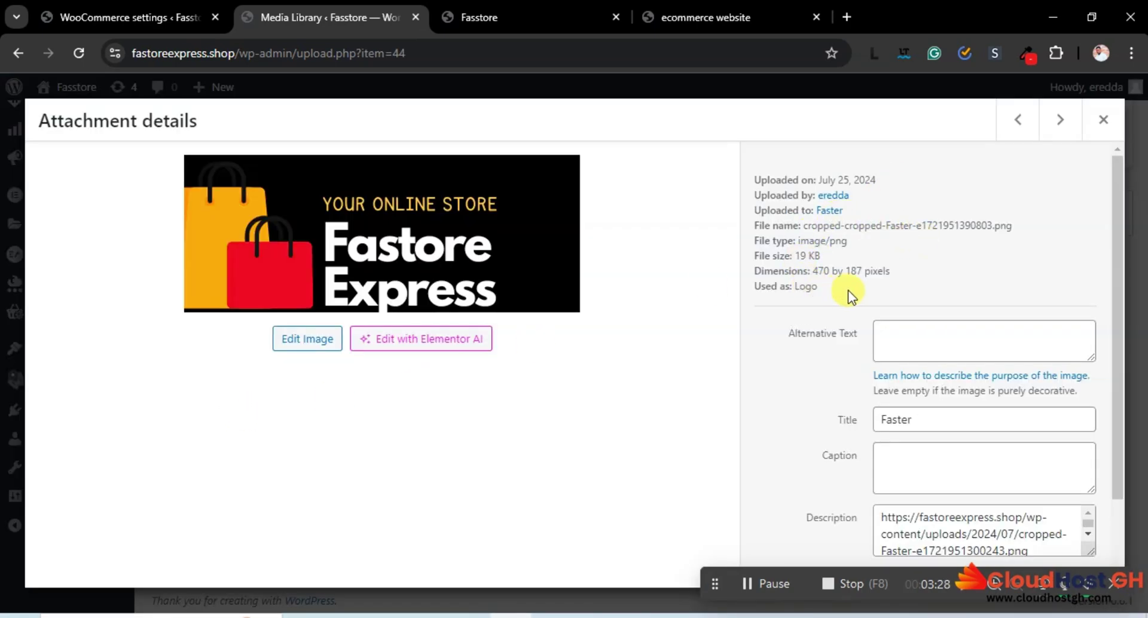
click(1100, 118)
click(337, 411)
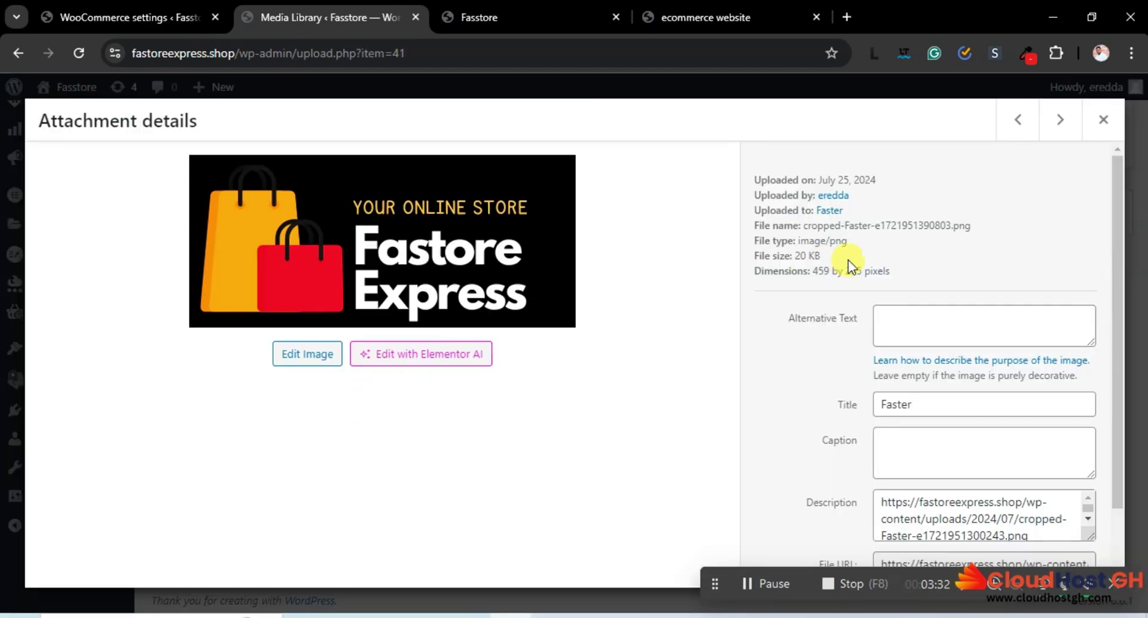
click(1103, 119)
click(449, 414)
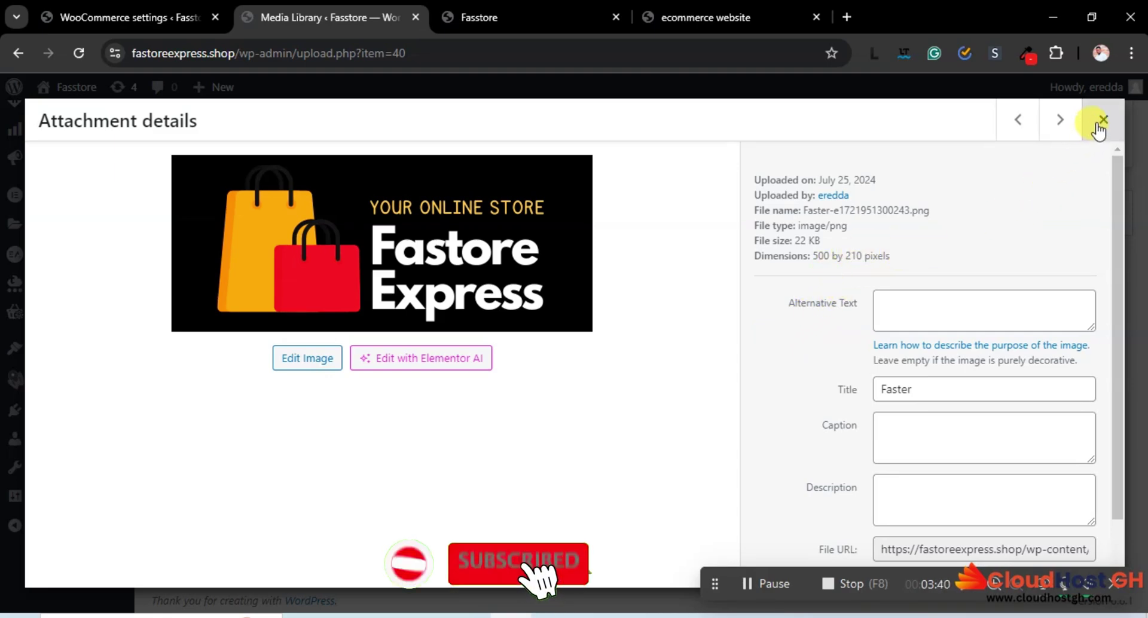
scroll(921, 294, down, 2)
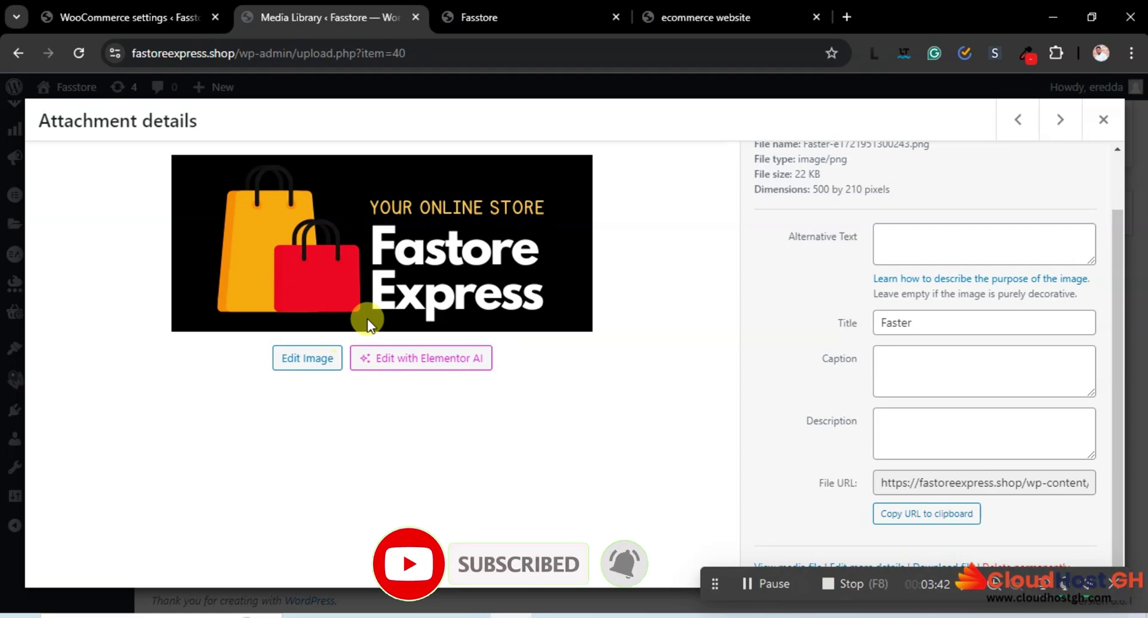
click(918, 520)
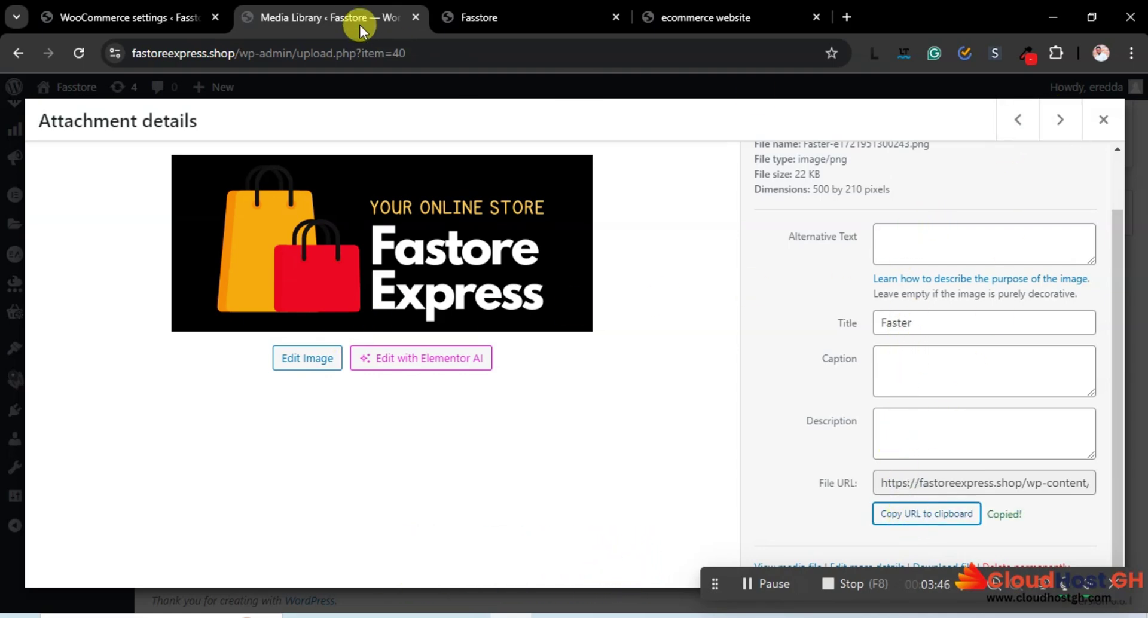
click(138, 16)
Paste the copied logo URL into the Header image field
scroll(429, 371, up, 5)
scroll(429, 371, up, 3)
scroll(430, 367, down, 15)
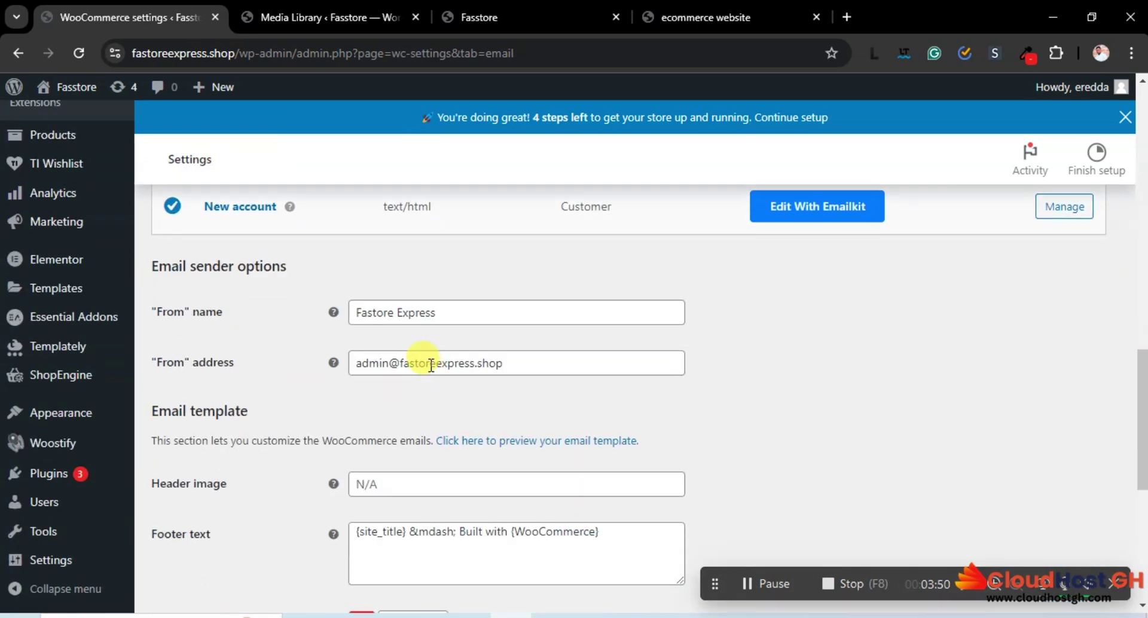
scroll(427, 382, down, 1)
click(370, 399)
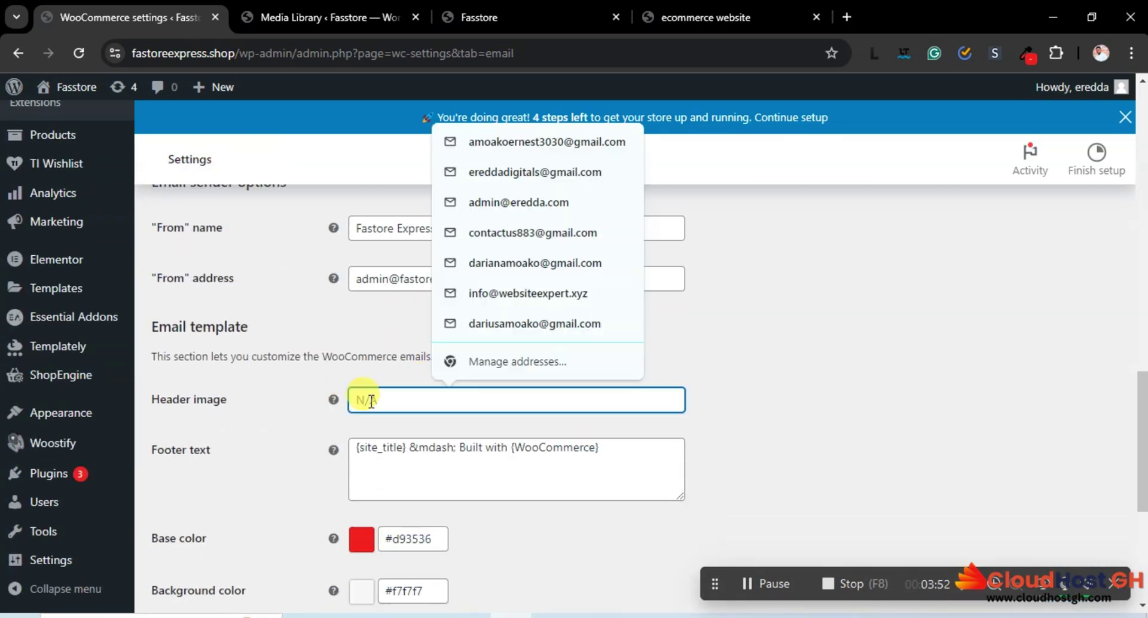
text(https://fastoreexpress.shop/wp-content/uploads/2024/07/Faster-e1721951300243.png)
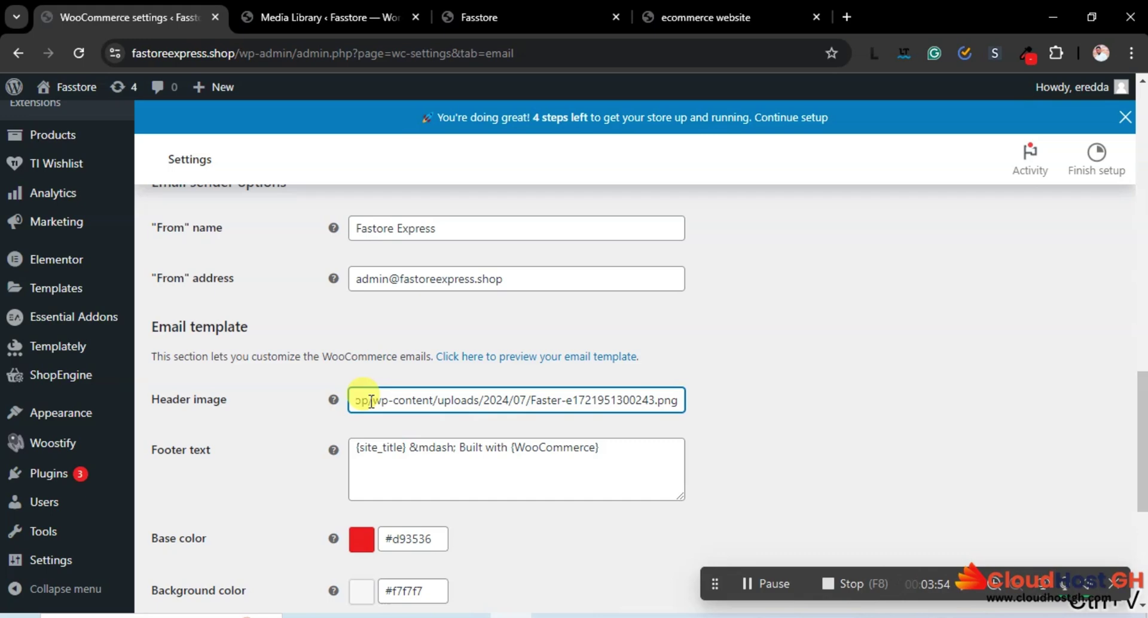
Save the email settings with the new red base color, From name and logo header
scroll(601, 375, down, 5)
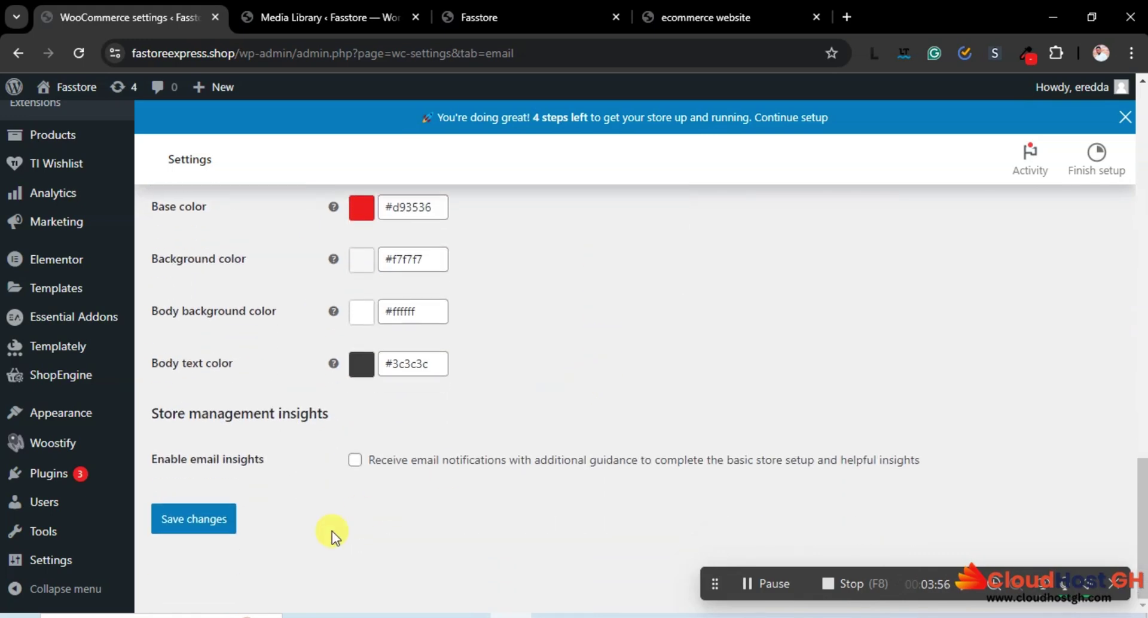
click(187, 521)
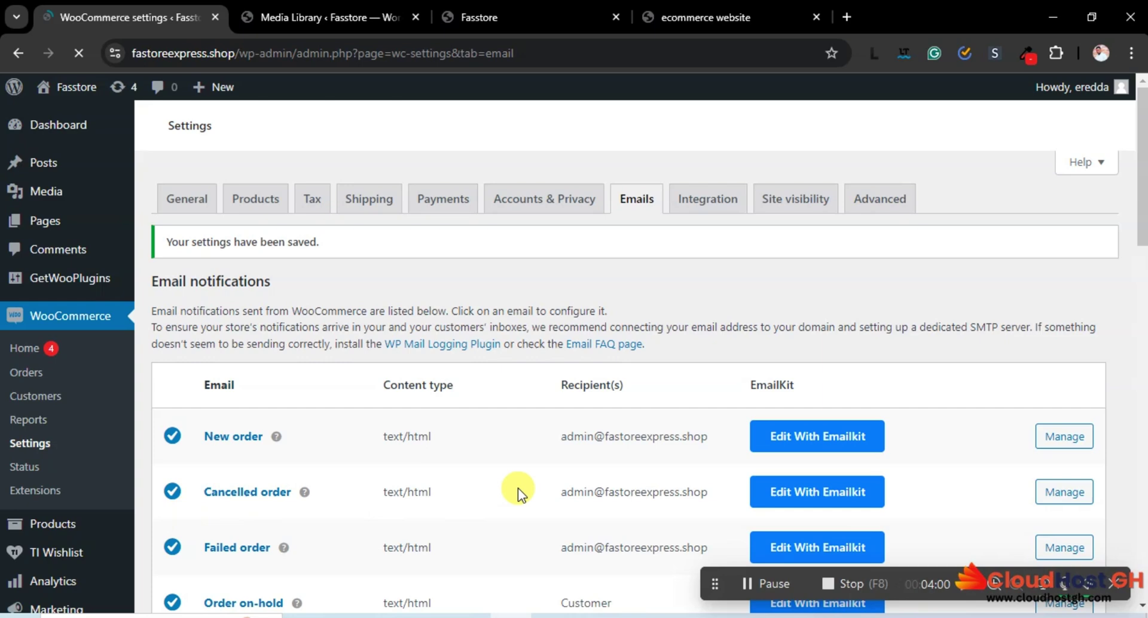
scroll(518, 488, down, 4)
scroll(519, 488, down, 4)
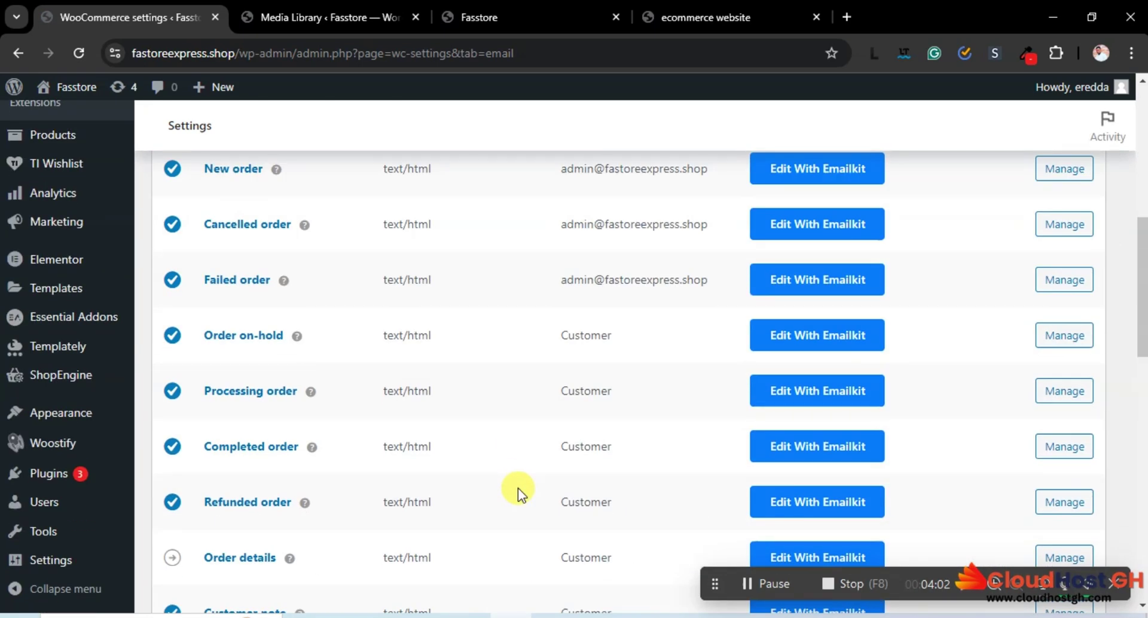
scroll(518, 488, down, 8)
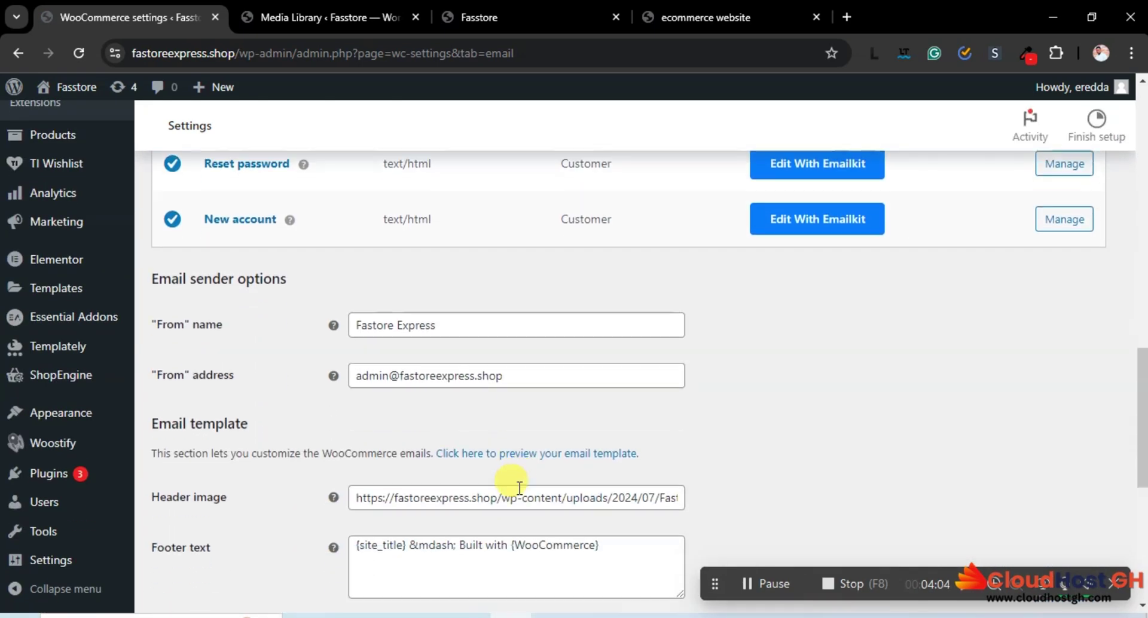
click(532, 453)
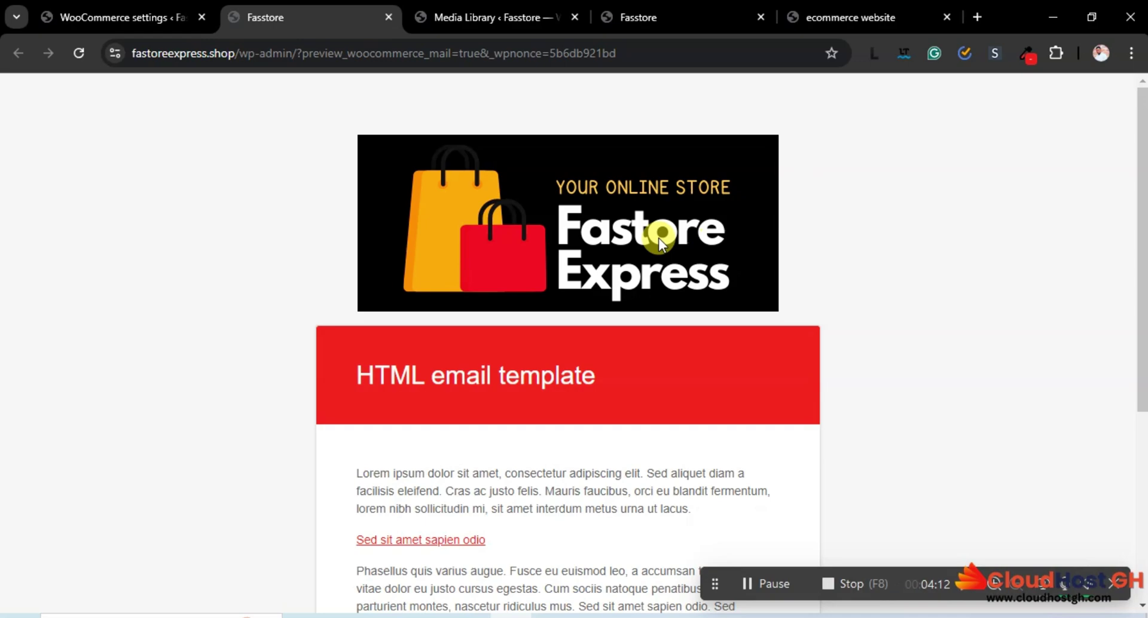
Review the preview's red heading, links and subheadings beneath the Fastore Express logo
scroll(663, 281, down, 5)
scroll(657, 289, up, 5)
scroll(473, 239, down, 5)
scroll(500, 294, up, 5)
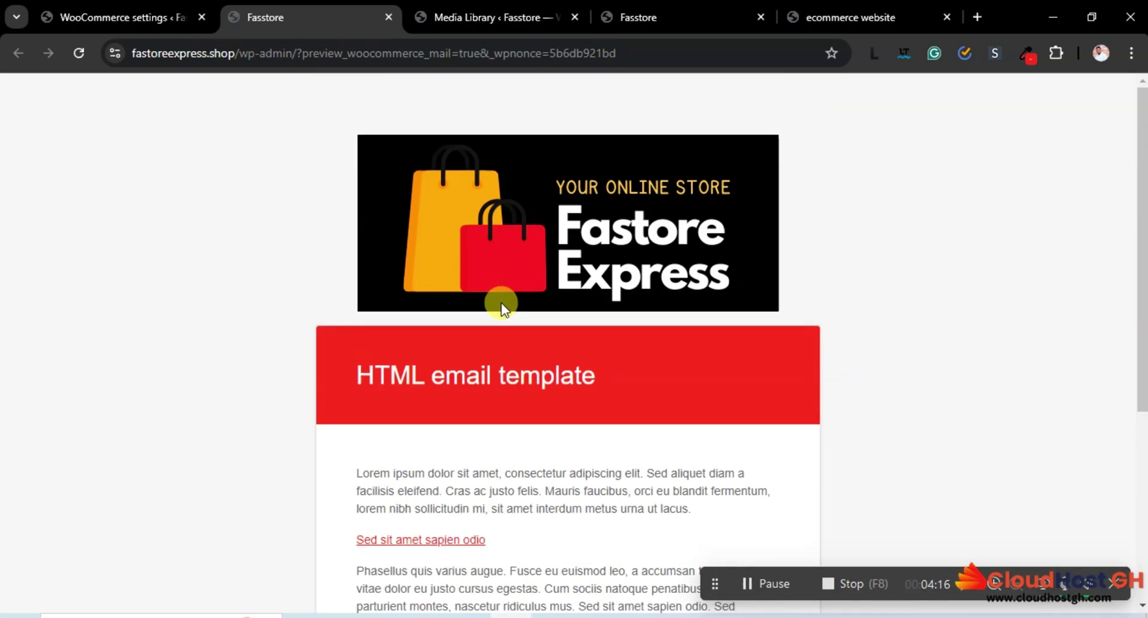
scroll(502, 305, down, 3)
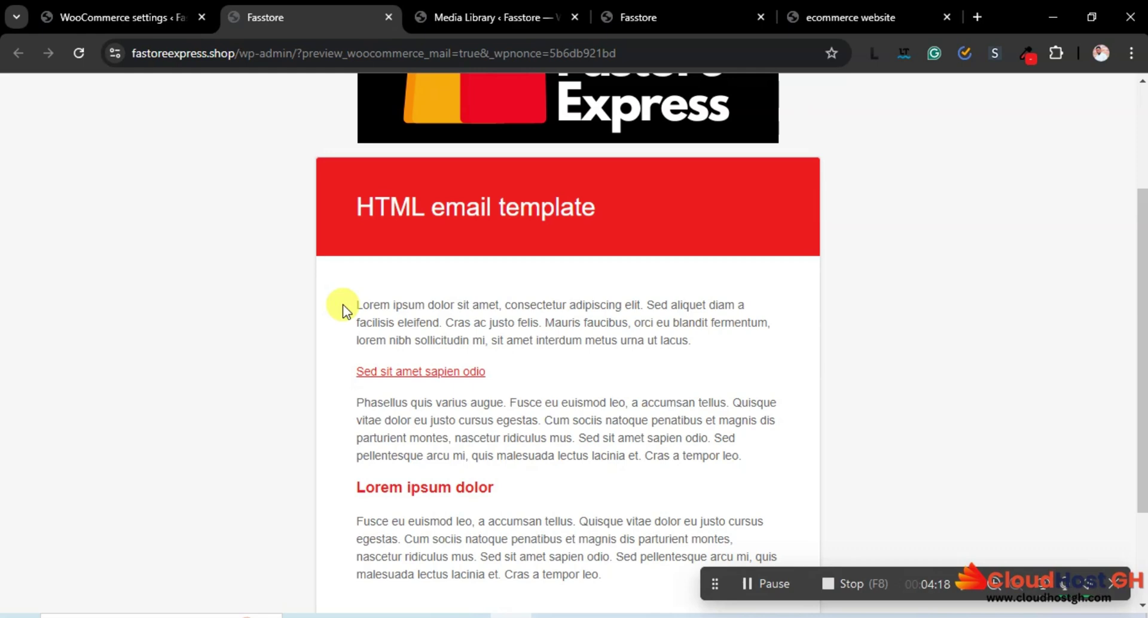
drag(343, 305, 661, 565)
scroll(579, 378, down, 2)
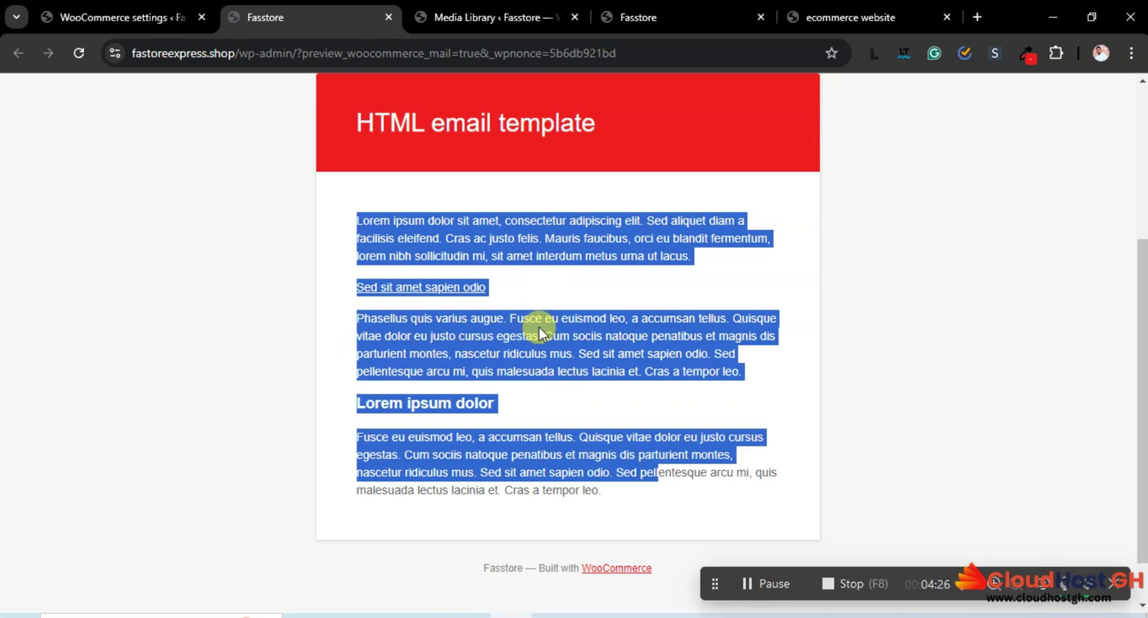
click(502, 301)
scroll(469, 282, up, 4)
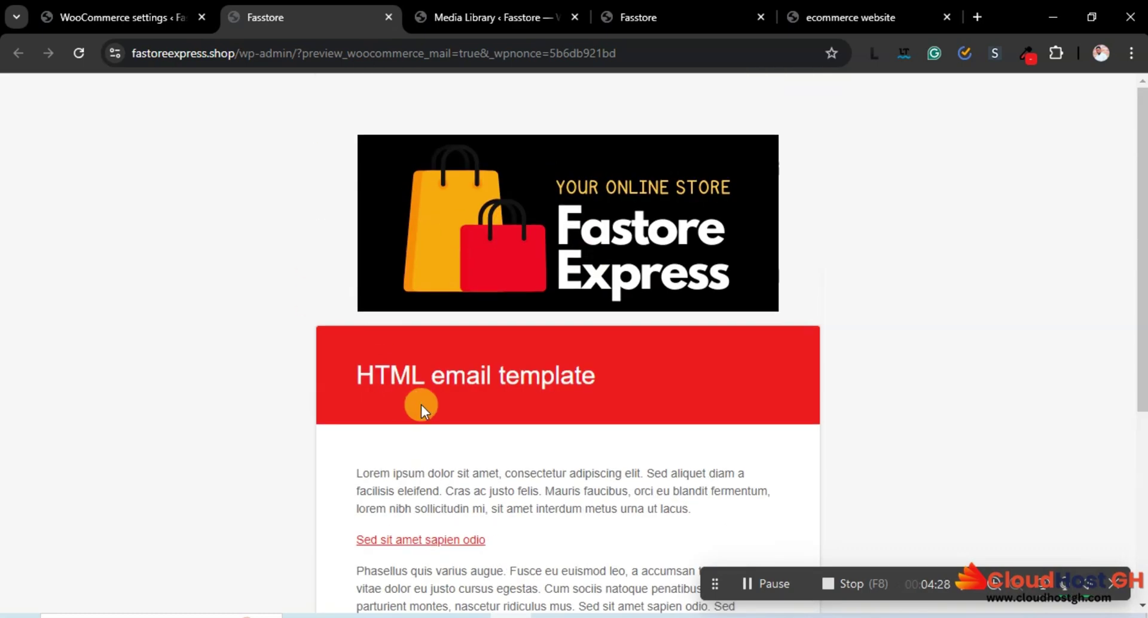
Close the email preview tab and scroll back up the Emails settings page
click(386, 17)
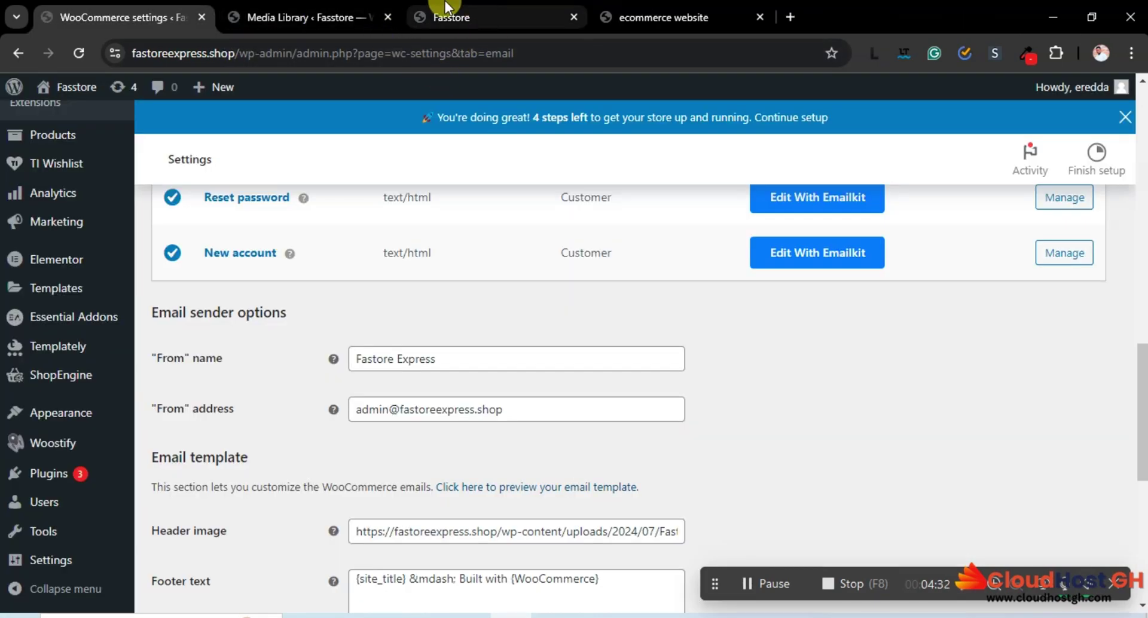
scroll(525, 326, up, 5)
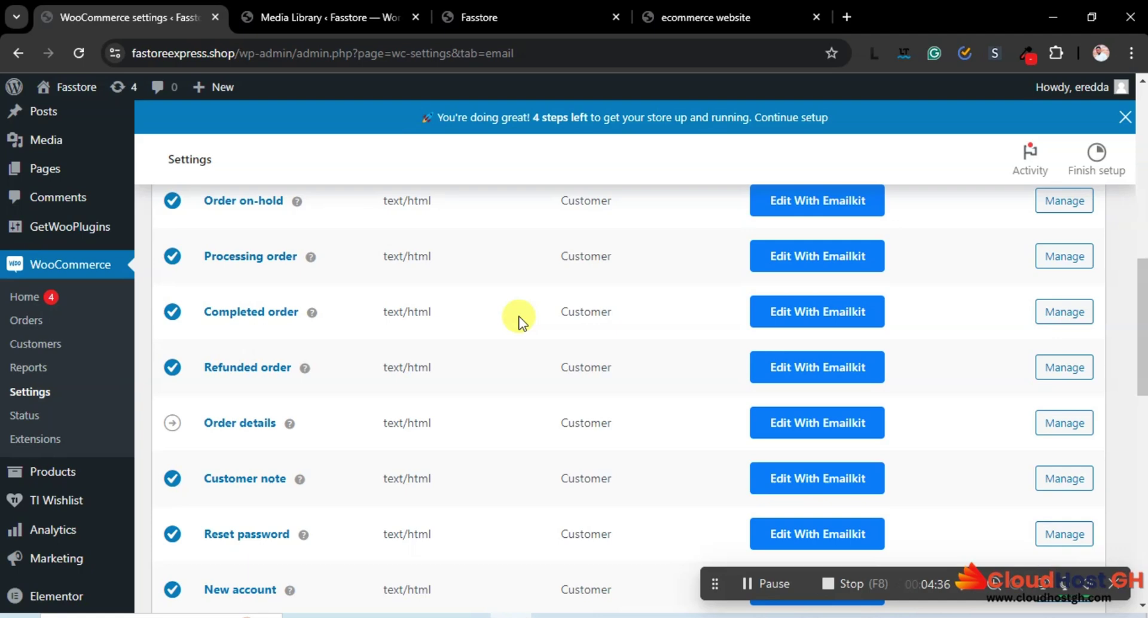